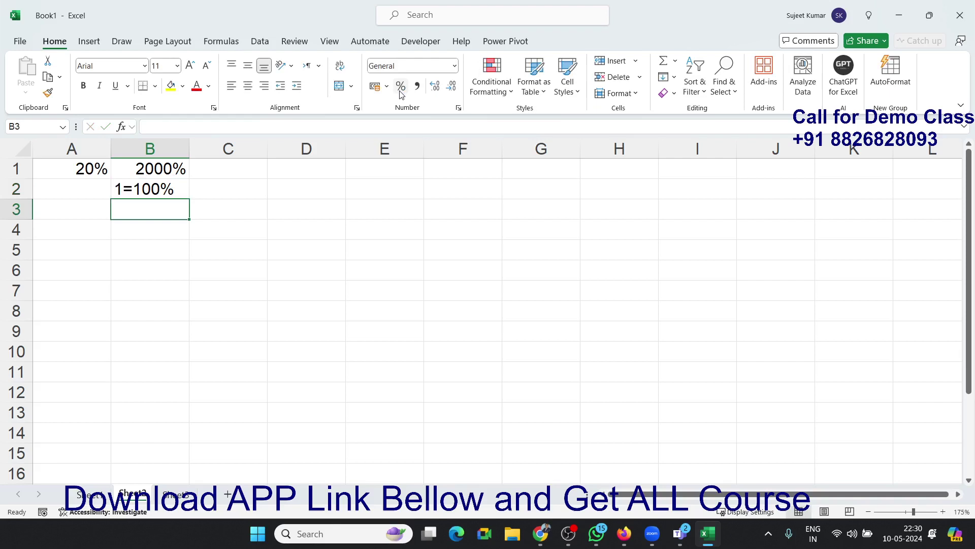
click(401, 94)
click(401, 93)
click(401, 94)
click(401, 94)
Enter 0.20 in cell C1 and apply the percentage number format to it
key(Up)
key(Up)
key(Right)
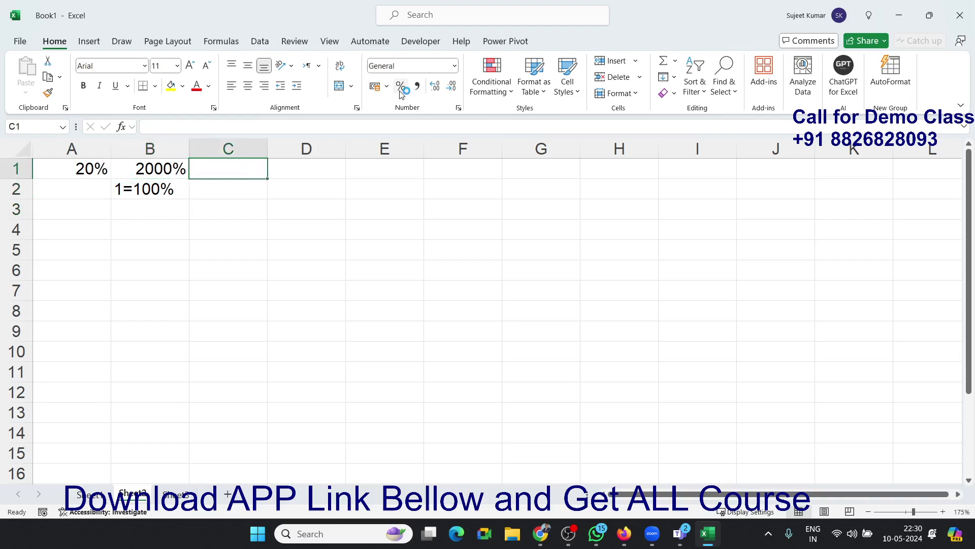
text(0.20)
key(Return)
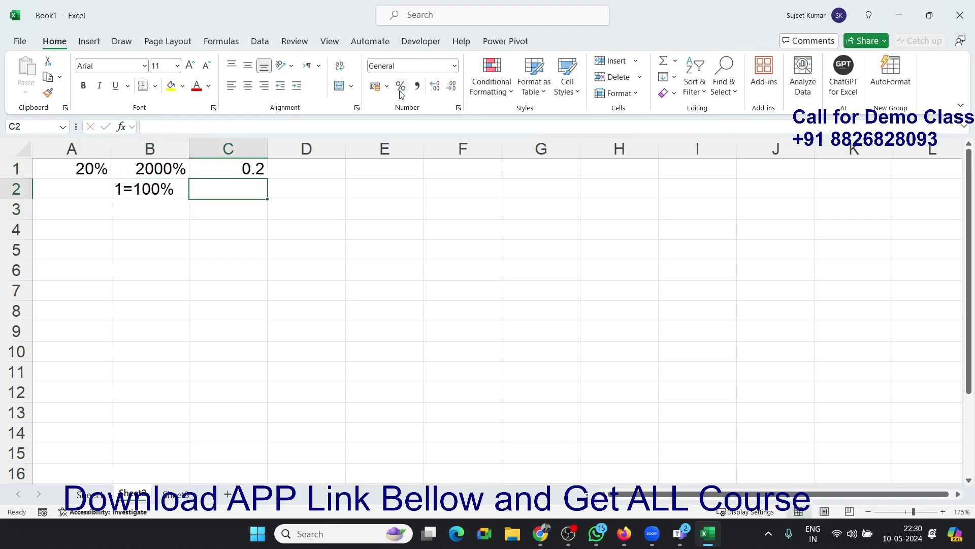
key(Up)
click(401, 87)
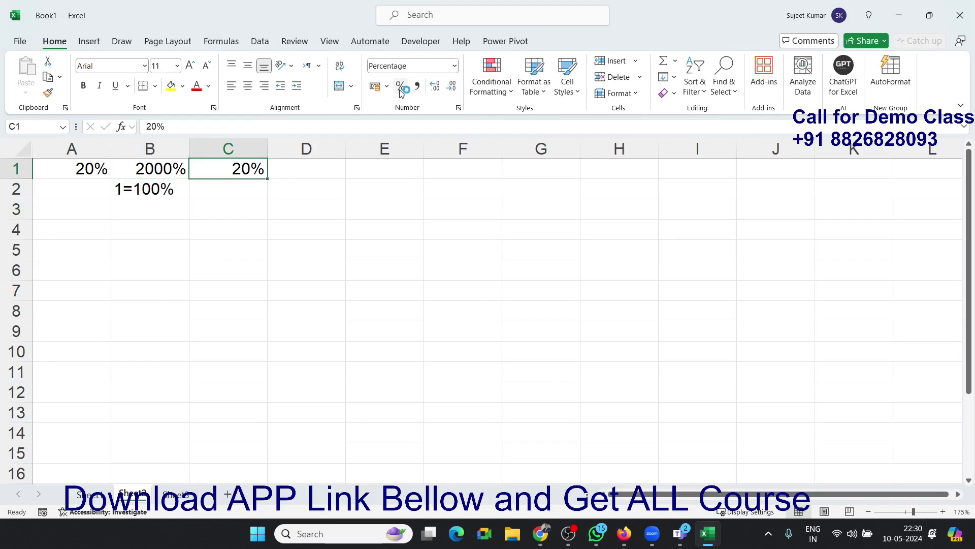
Enter the heading % in cell A7
key(Down)
key(Down)
key(Down)
key(Down)
key(Down)
key(Down)
key(Left)
key(Left)
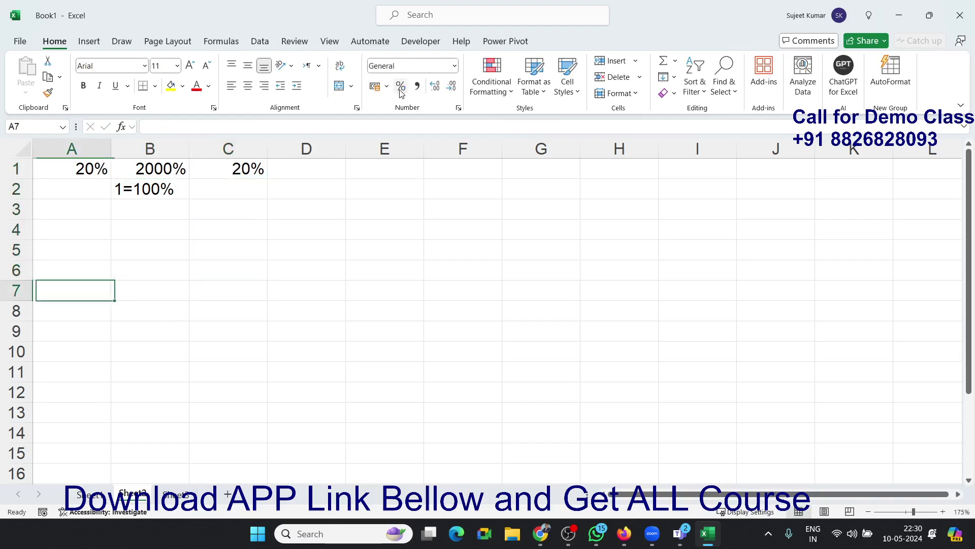
text(%)
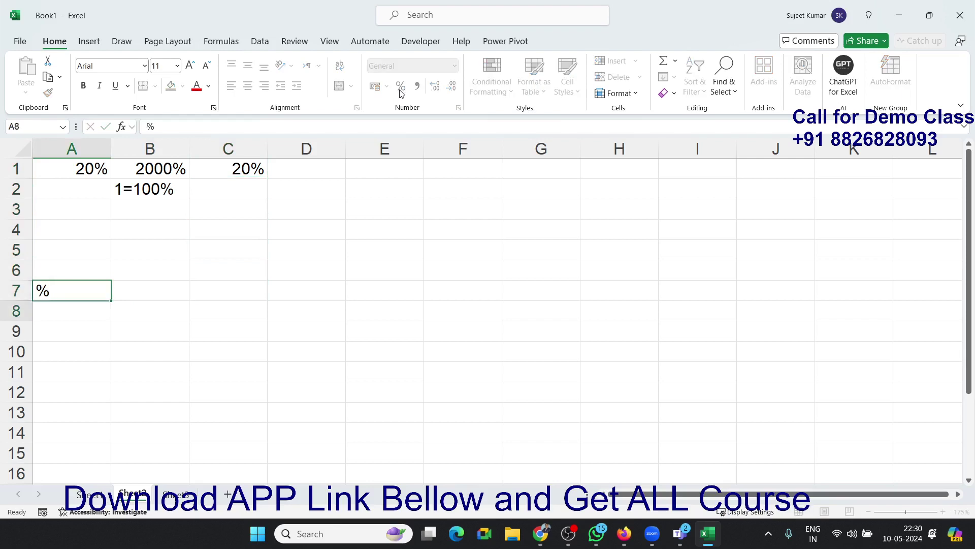
key(Return)
Enter a RANDBETWEEN formula in cell A8 that generates a random number between 10 and 90
text(=ra)
key(Down)
key(Down)
key(Down)
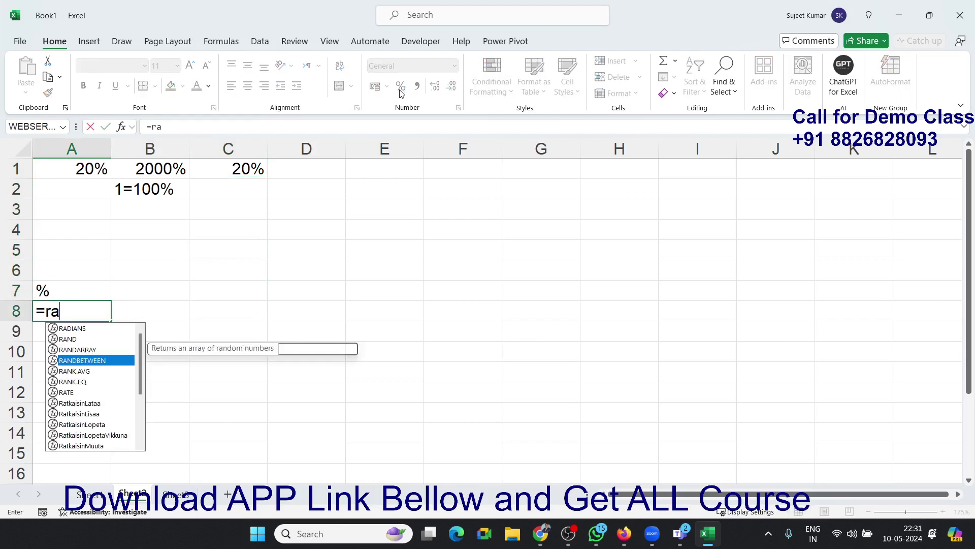
key(Tab)
text(10,90)
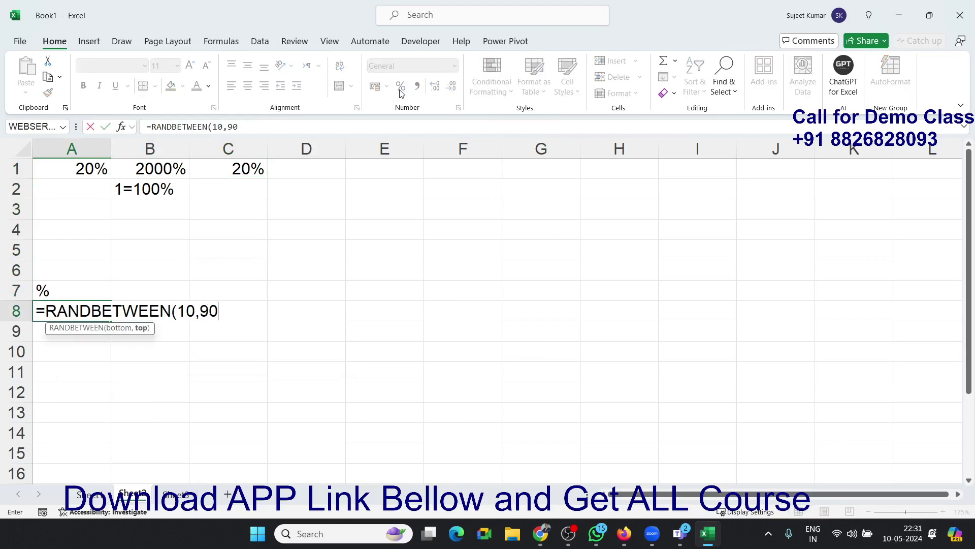
key(Return)
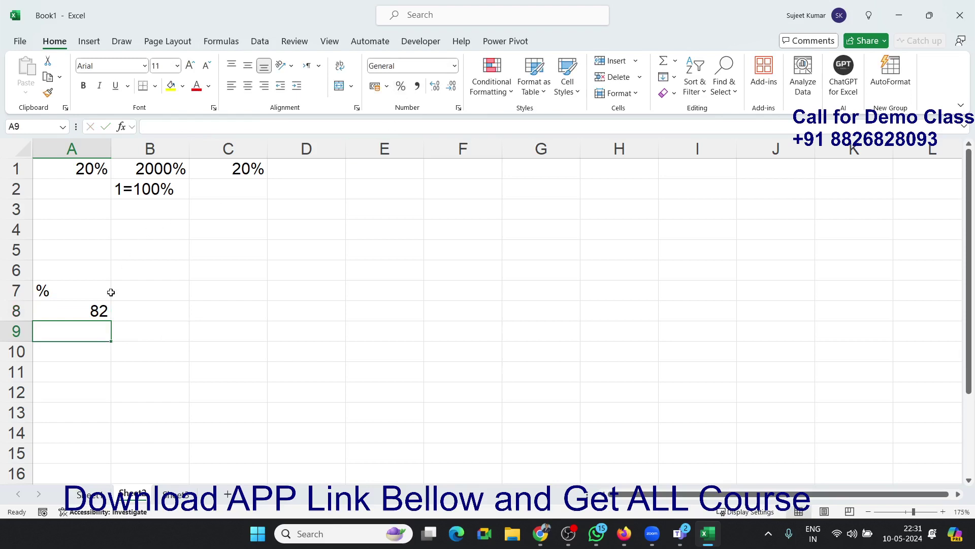
Fill the RANDBETWEEN formula from A8 across and down the range A8:J15
drag(99, 310, 738, 450)
key(ctrl+r)
key(ctrl+d)
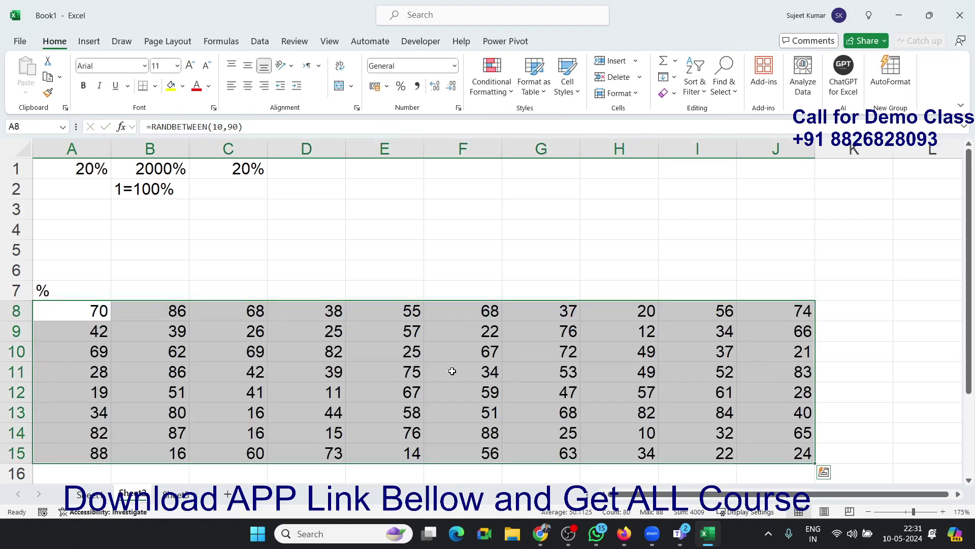
Copy the random number range A8:J15 and paste it over itself as values only
key(ctrl+c)
click(36, 96)
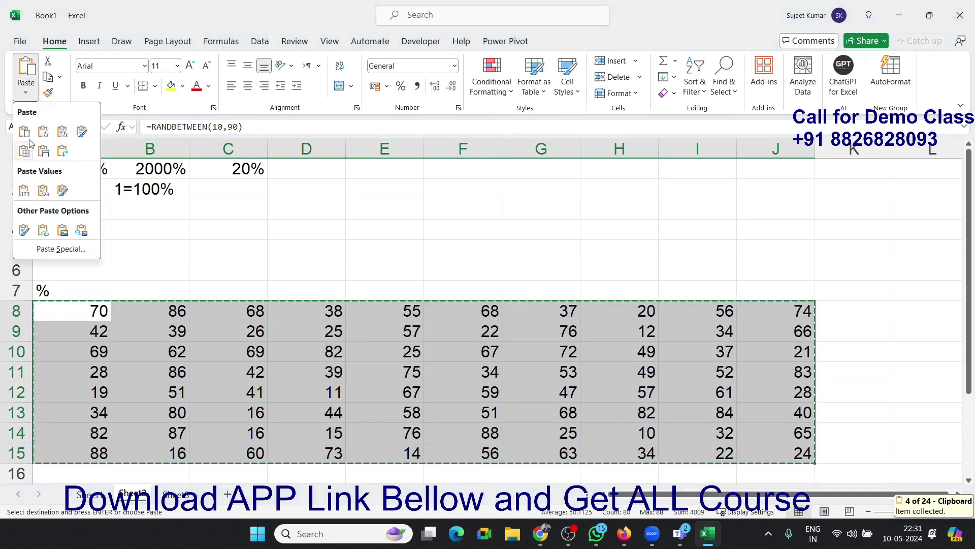
click(24, 189)
click(97, 311)
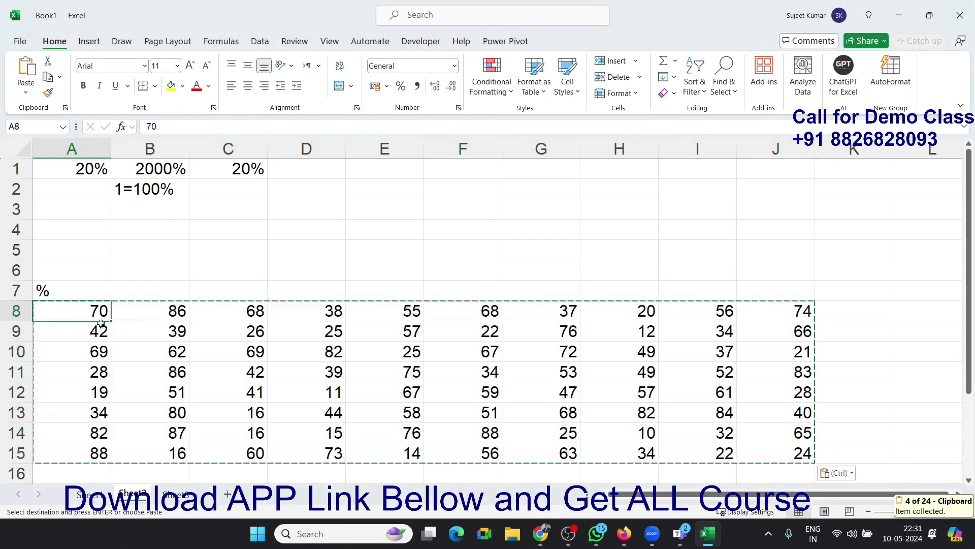
key(Escape)
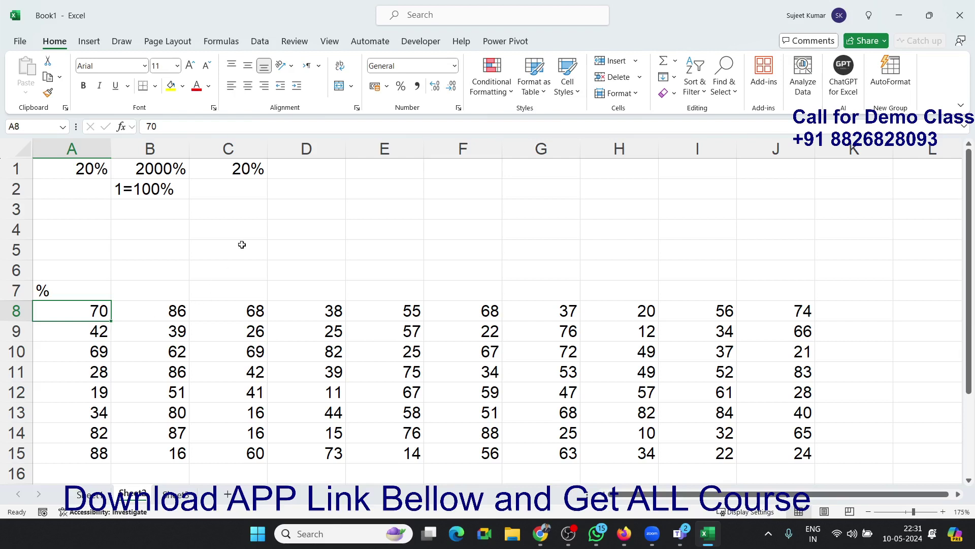
Enter 500 in cell E3 and 70% in cell F3
click(366, 211)
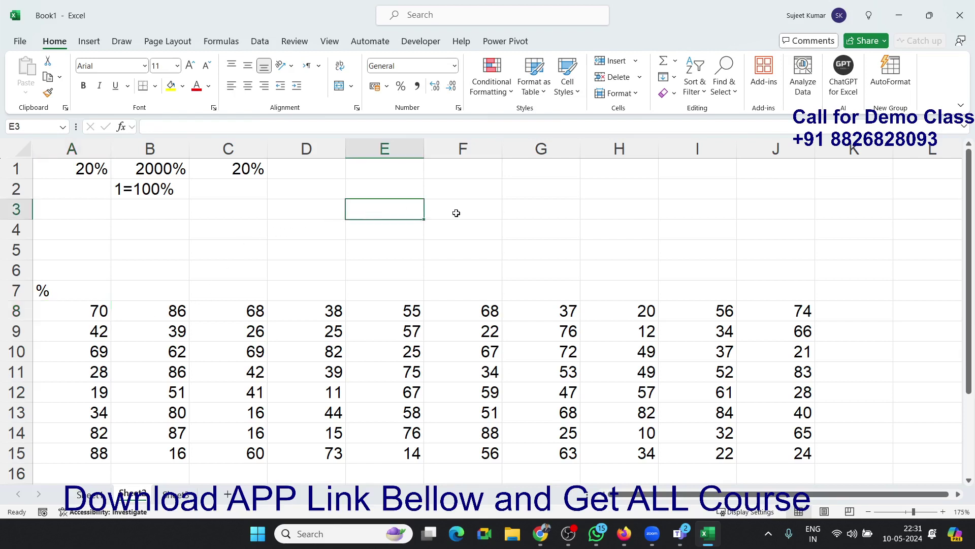
text(500)
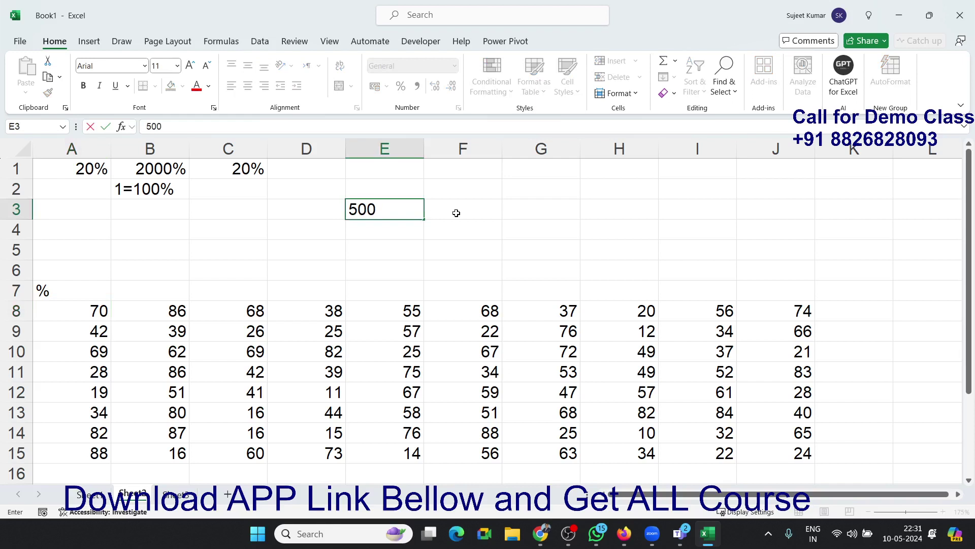
click(456, 213)
text(70%)
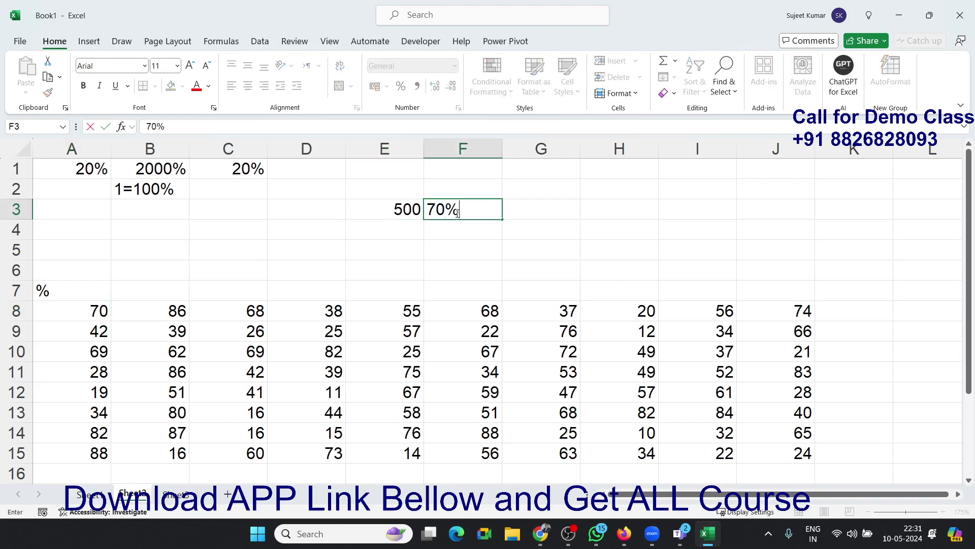
key(Tab)
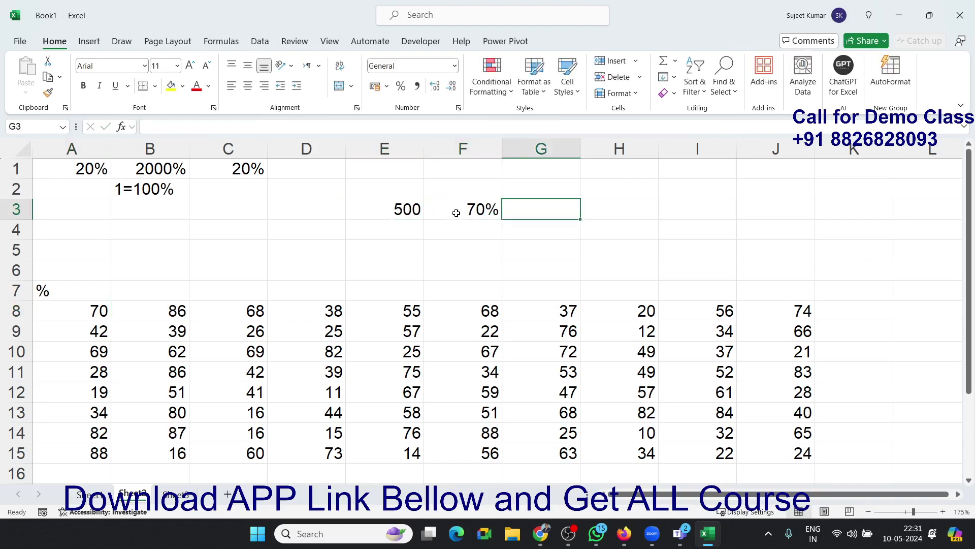
Enter the formula =E3*F3 in cell G3 to calculate the percentage of the amount
text(=E3*)
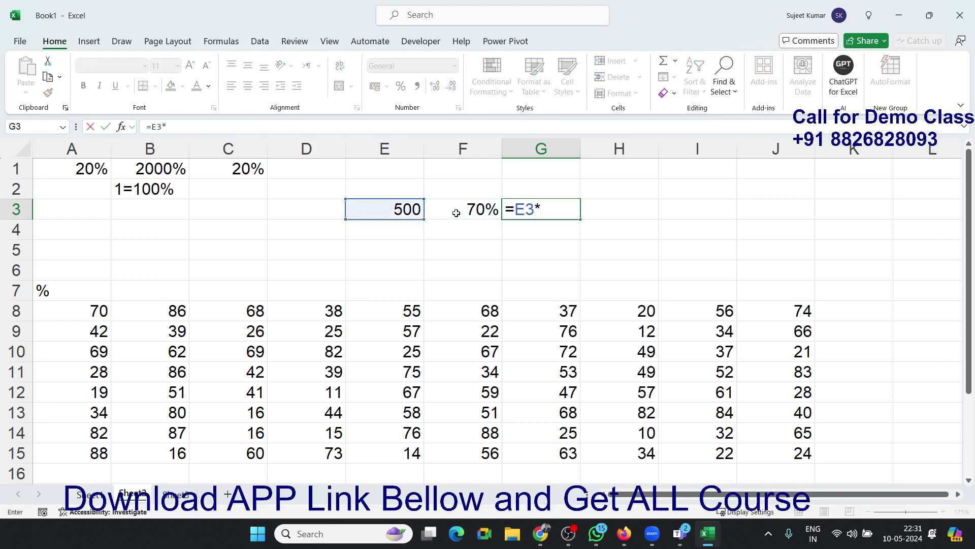
click(457, 212)
key(Return)
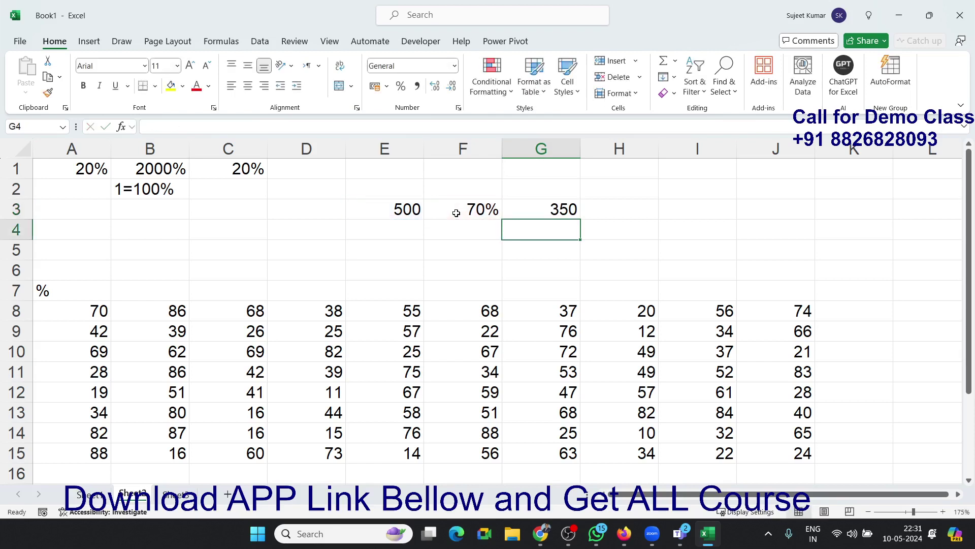
Enter the plain number 70 in cell F4
key(Down)
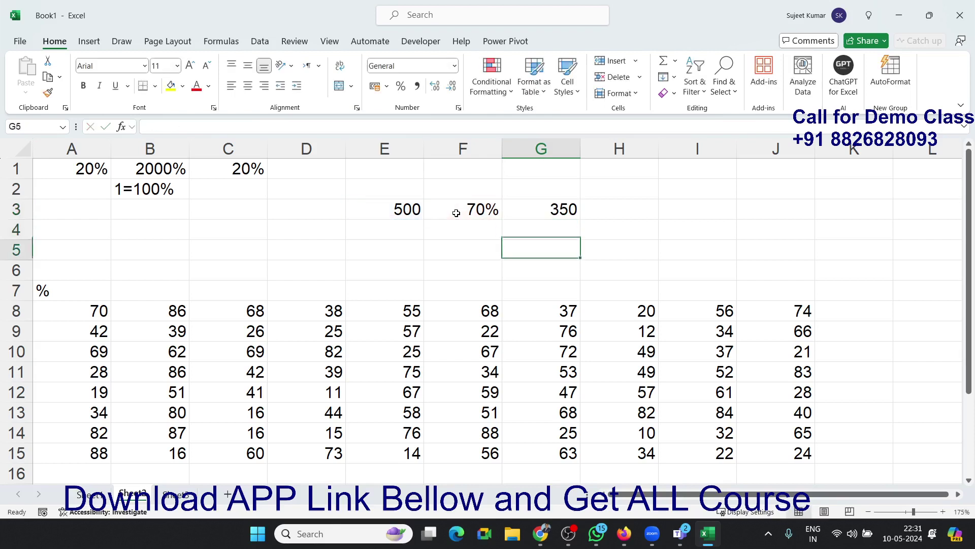
key(Left)
key(Up)
text(70)
key(Tab)
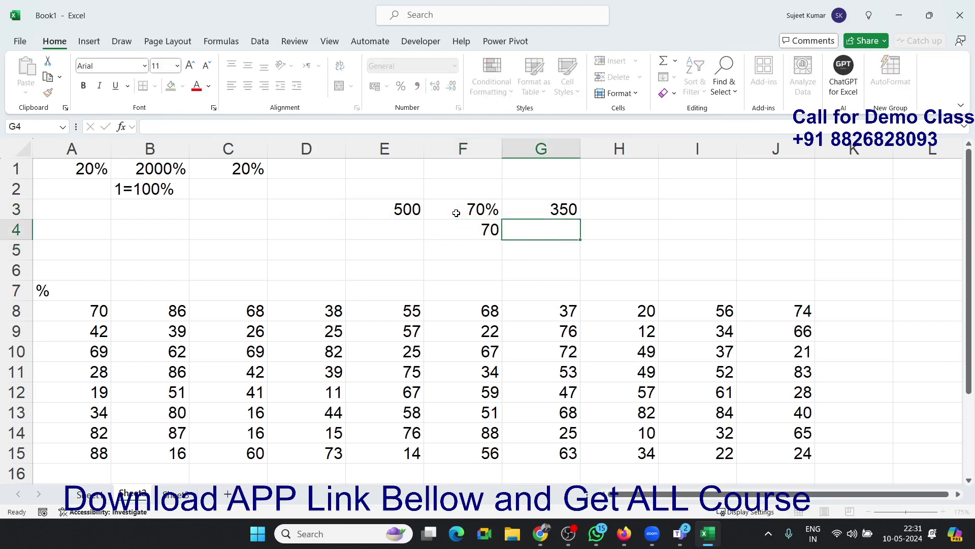
Enter the formula =E3*F4 in cell G4 to multiply the amount by the plain number
text(=)
key(Left)
key(Left)
key(Up)
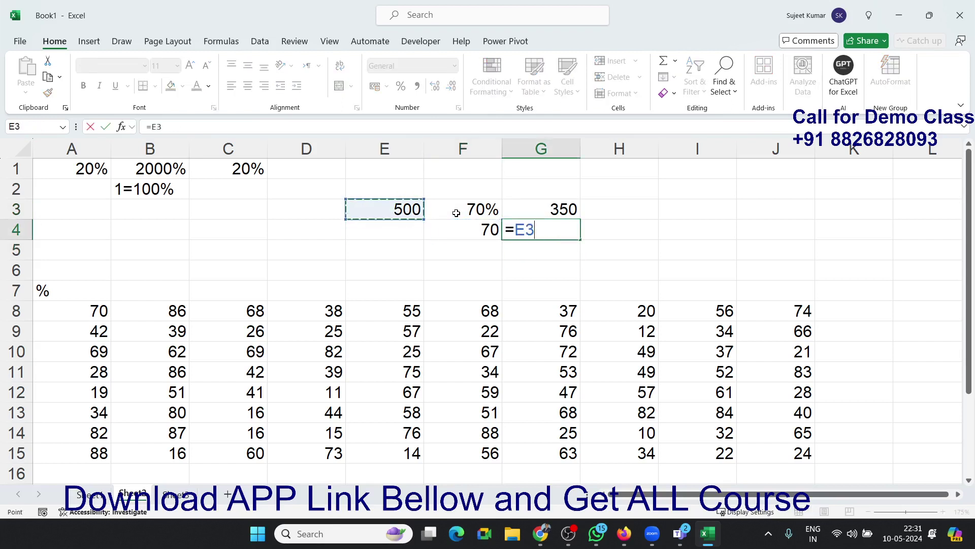
text(*)
key(Left)
key(Return)
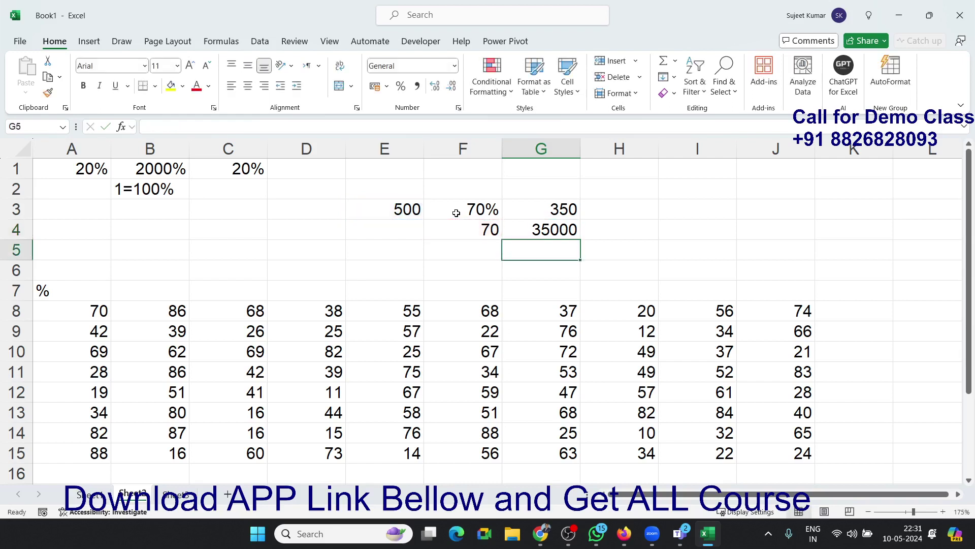
Extend the formula in cell G4 to =E3*F4/100
key(Up)
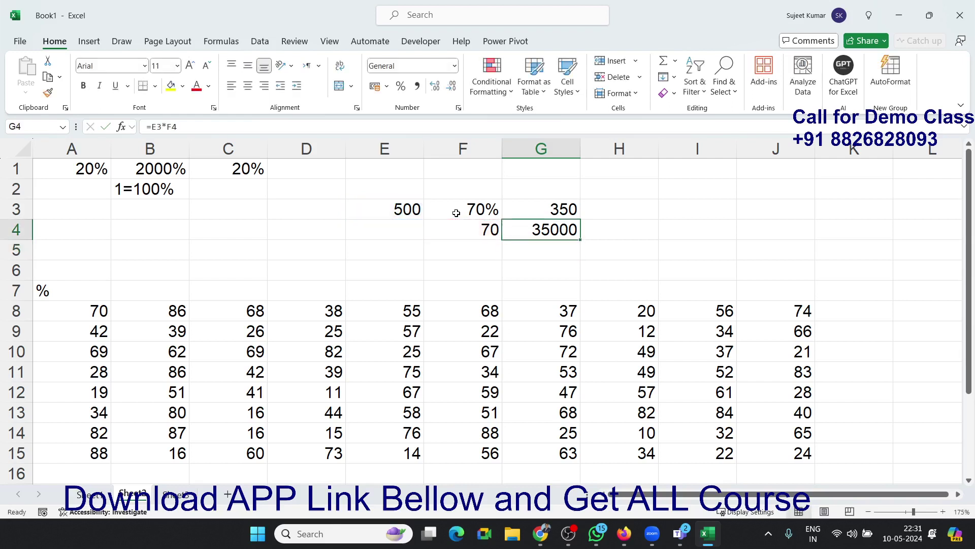
key(F2)
text(/100)
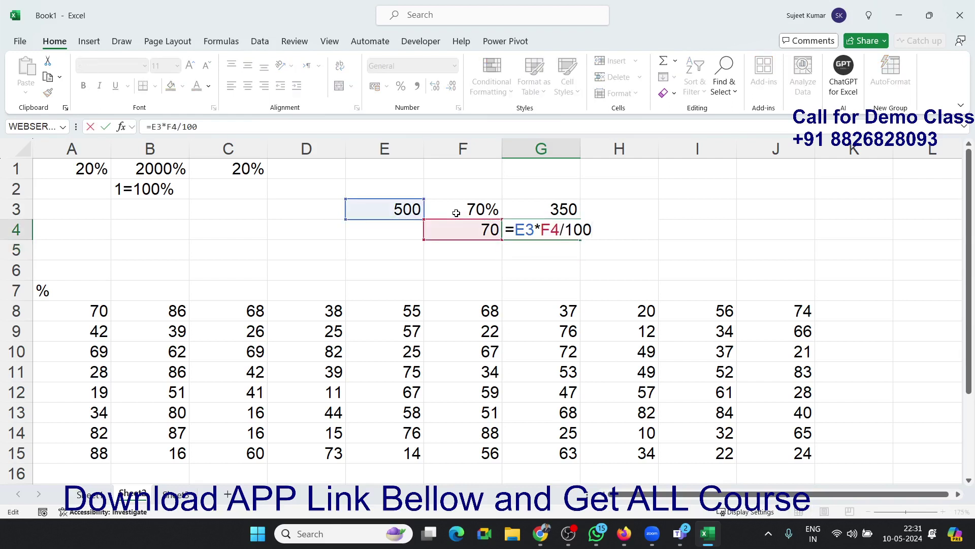
key(Return)
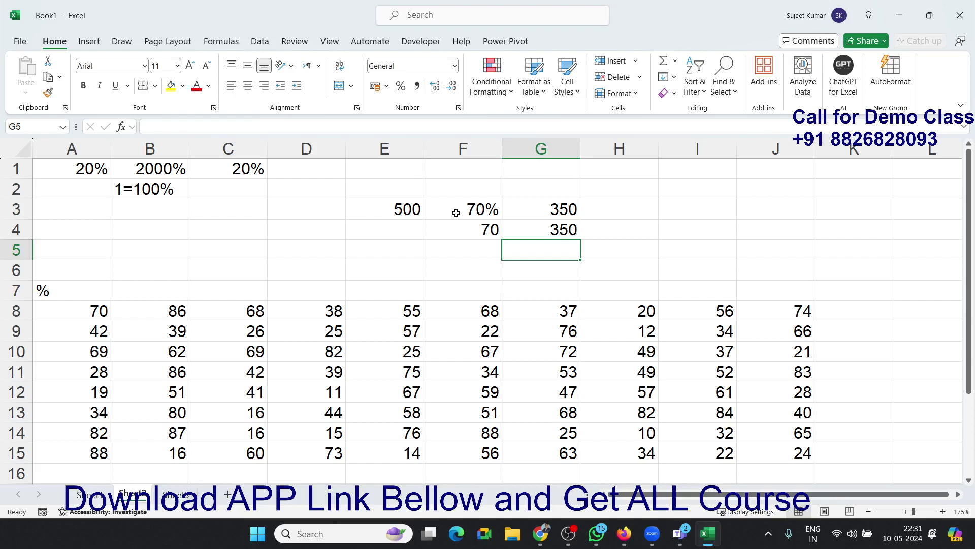
drag(87, 317, 746, 455)
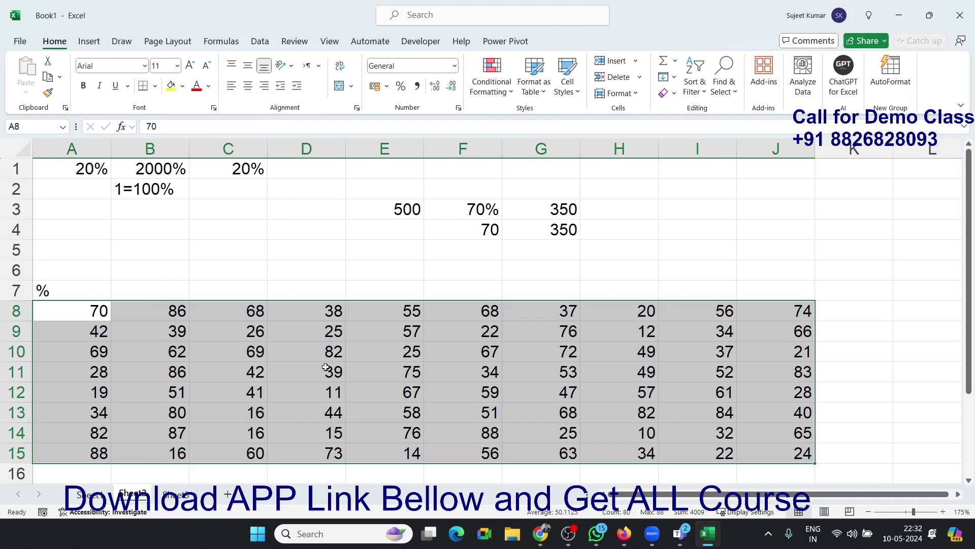
click(113, 264)
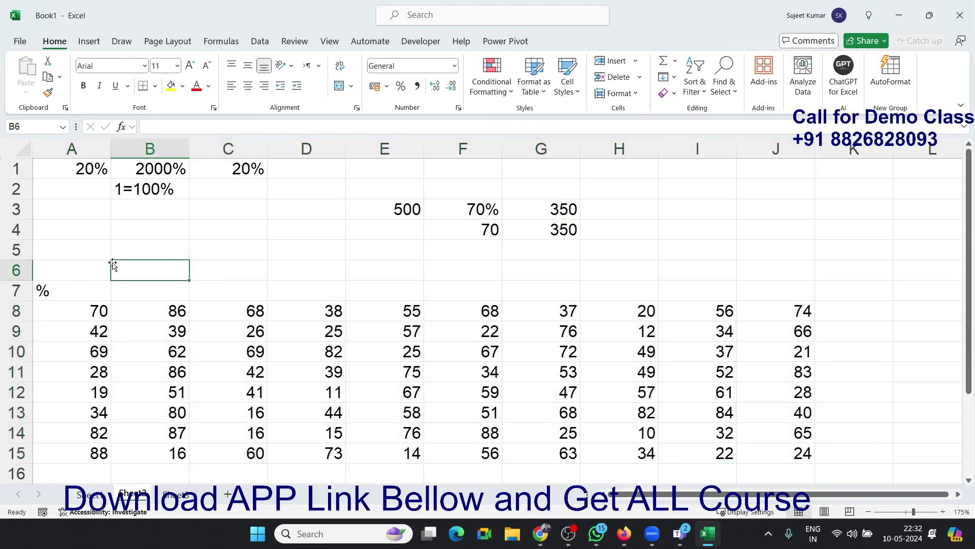
click(73, 333)
drag(83, 417, 87, 436)
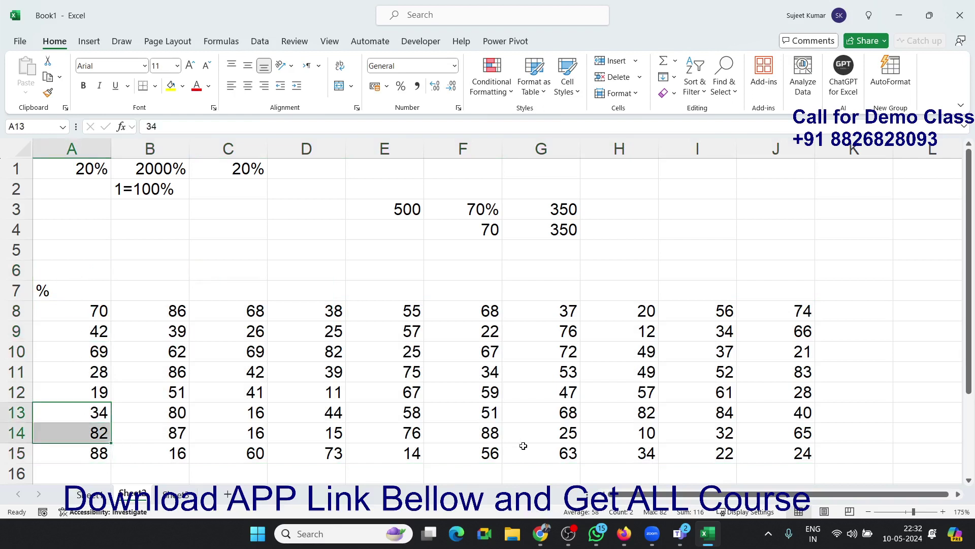
Append a percent sign to the numbers in A8, A9 and A10, making them 70%, 42% and 69%
click(102, 310)
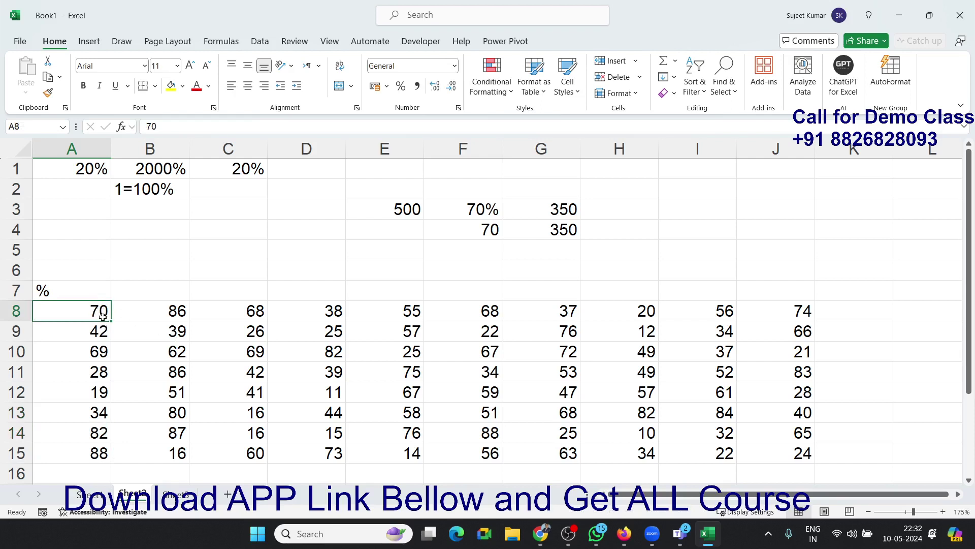
click(178, 128)
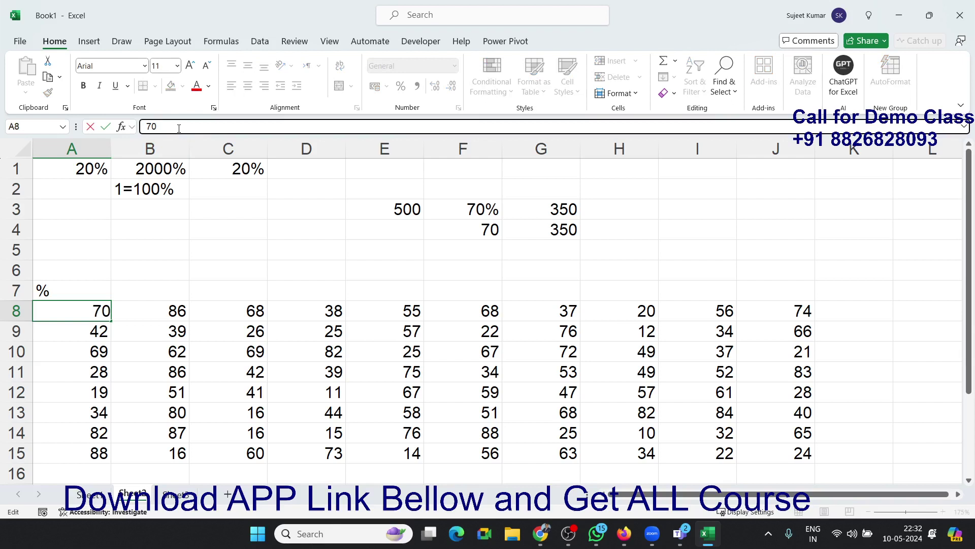
text(%)
key(Return)
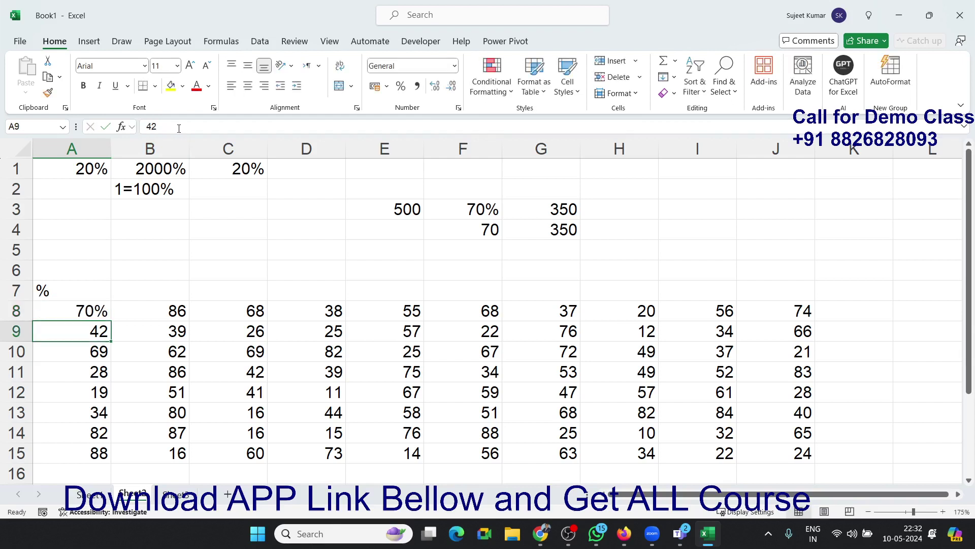
click(193, 123)
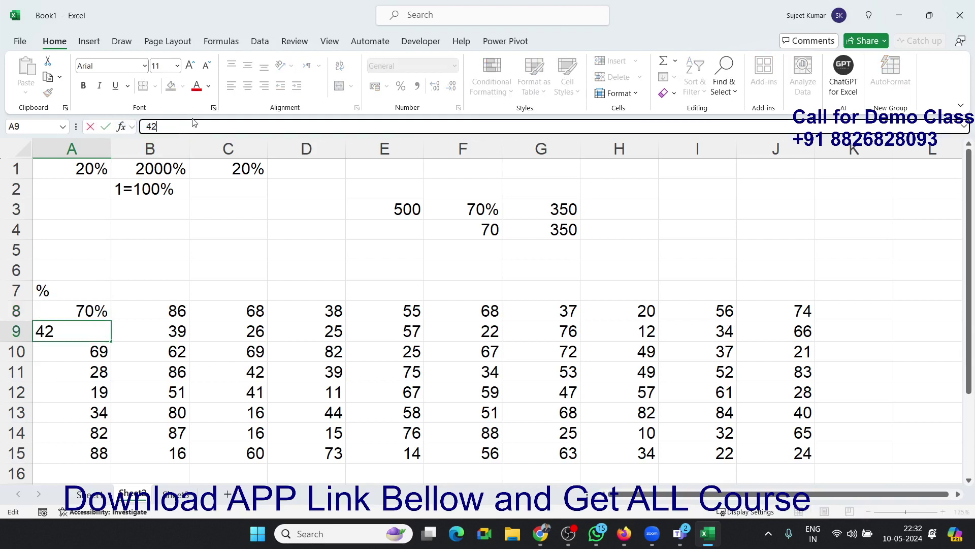
text(%)
key(Return)
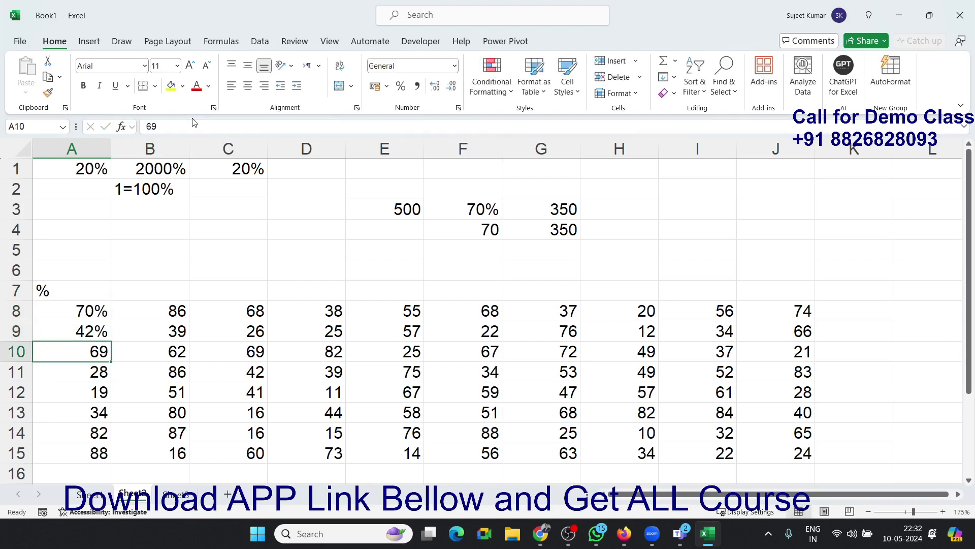
click(193, 123)
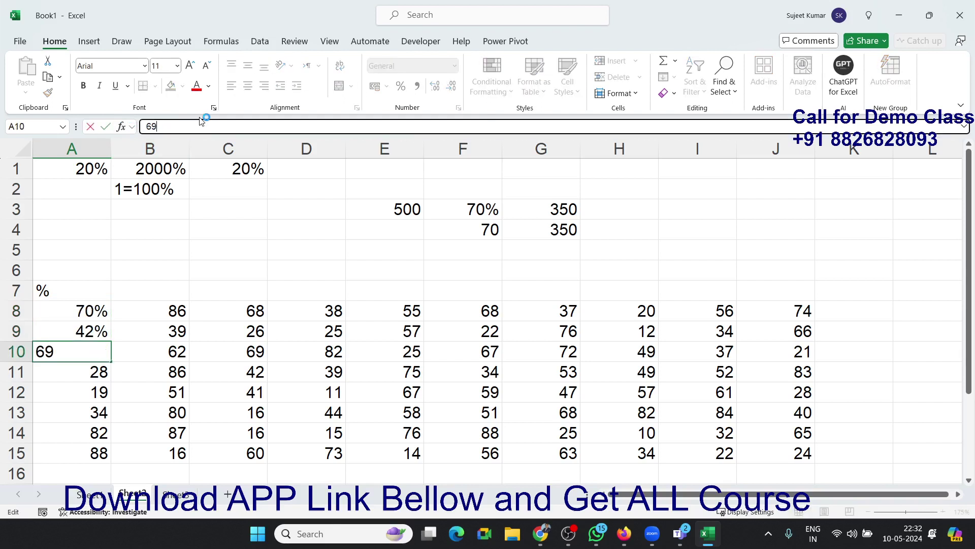
text(%)
key(Return)
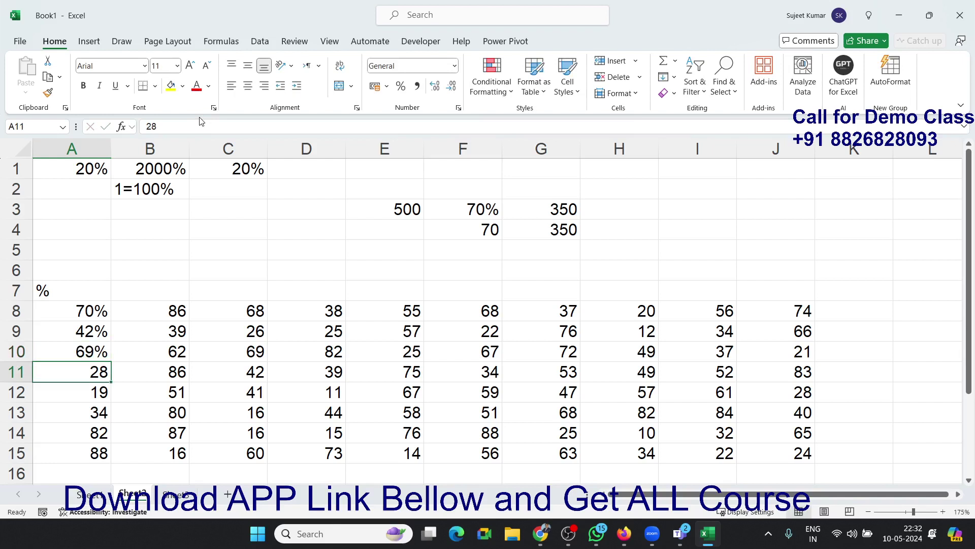
Undo the three percent entries in cells A8, A9 and A10
key(ctrl+z)
key(ctrl+z)
key(ctrl+z)
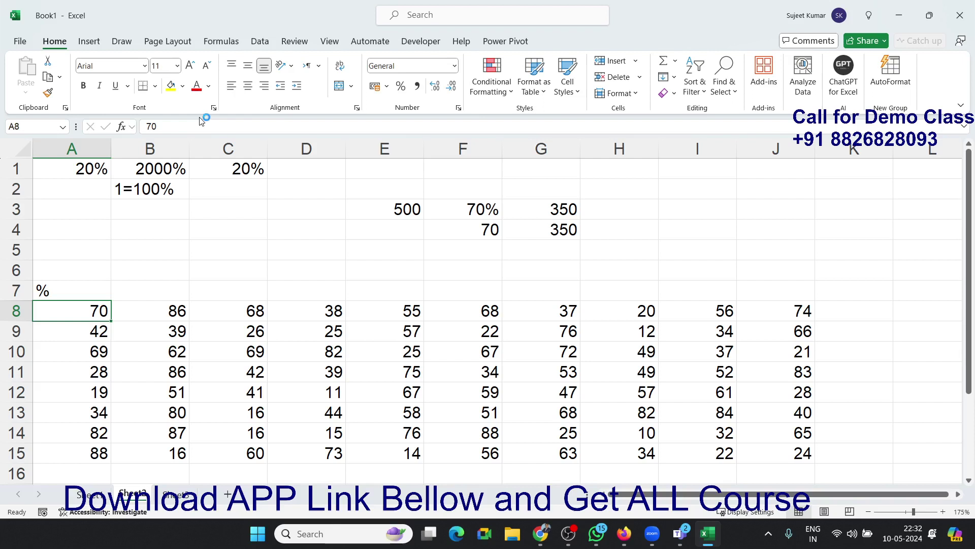
Enter 0.70, 0.42 and 0.69 in cells A8, A9 and A10, and format the three cells as percentages
text(0.70)
key(Return)
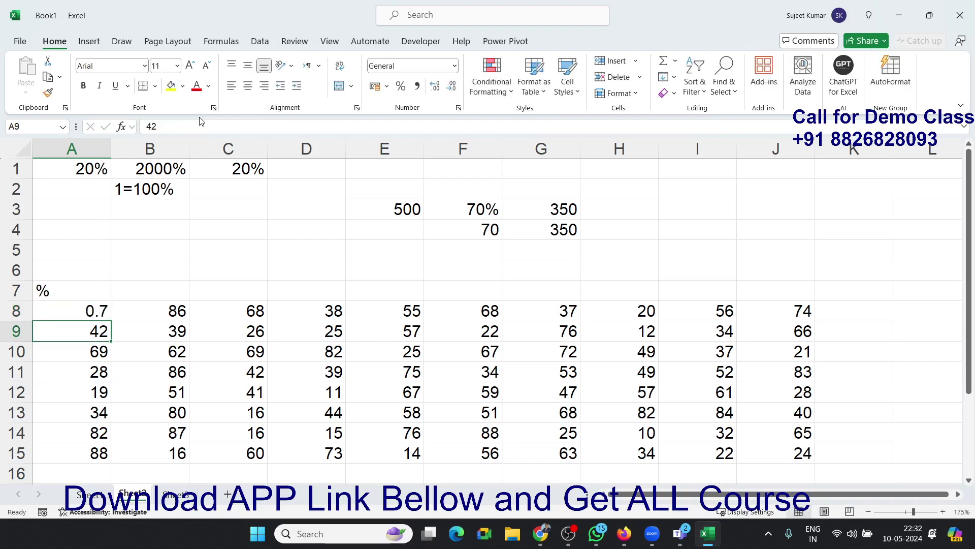
text(0.42)
key(Return)
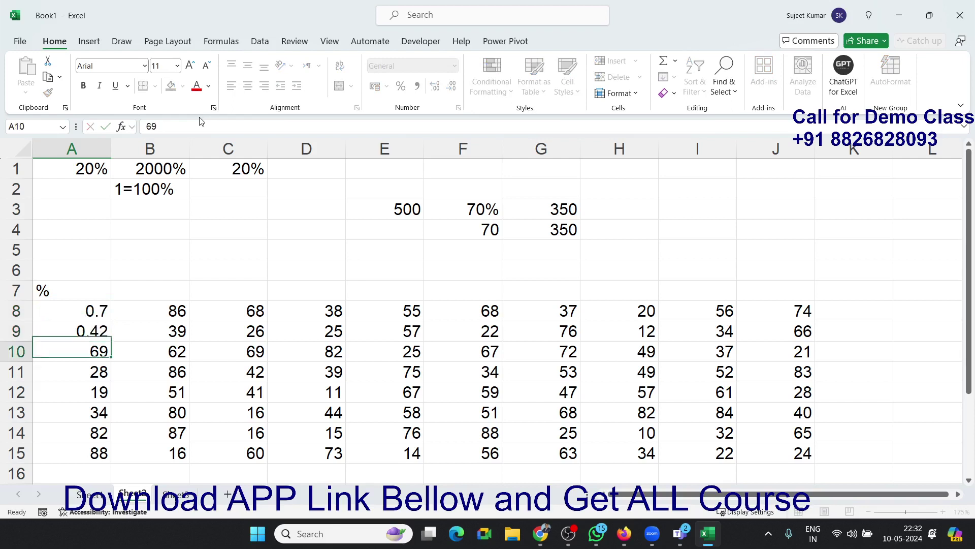
text(0.5)
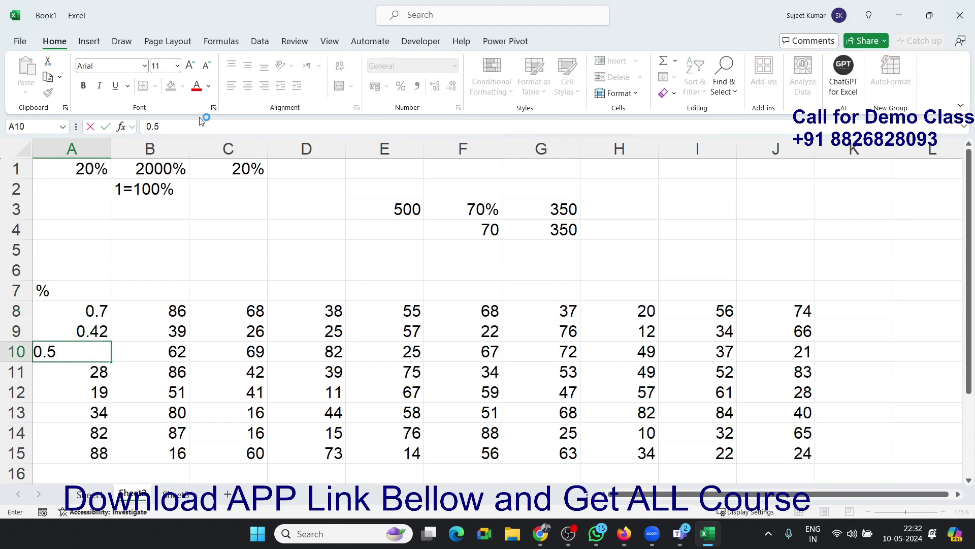
key(BackSpace)
text(69)
key(Return)
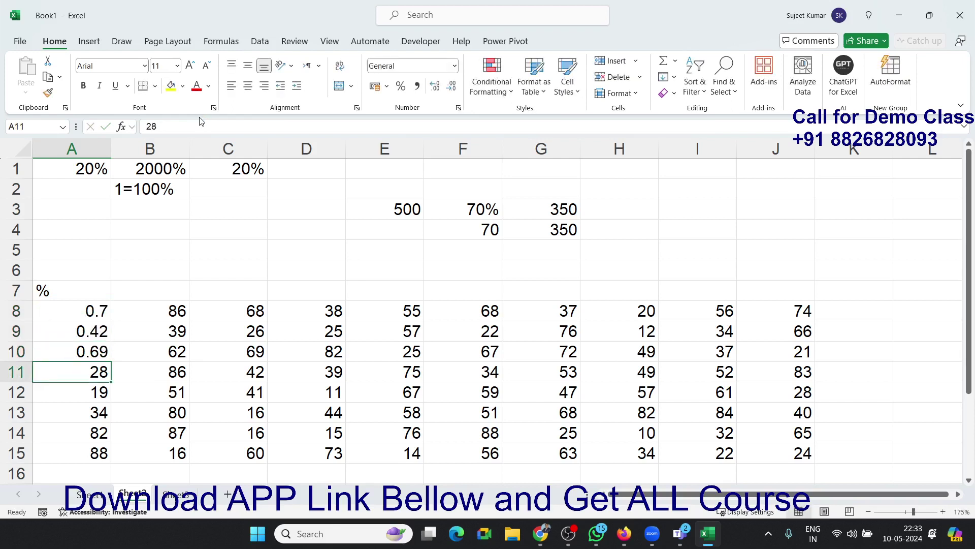
drag(87, 313, 94, 344)
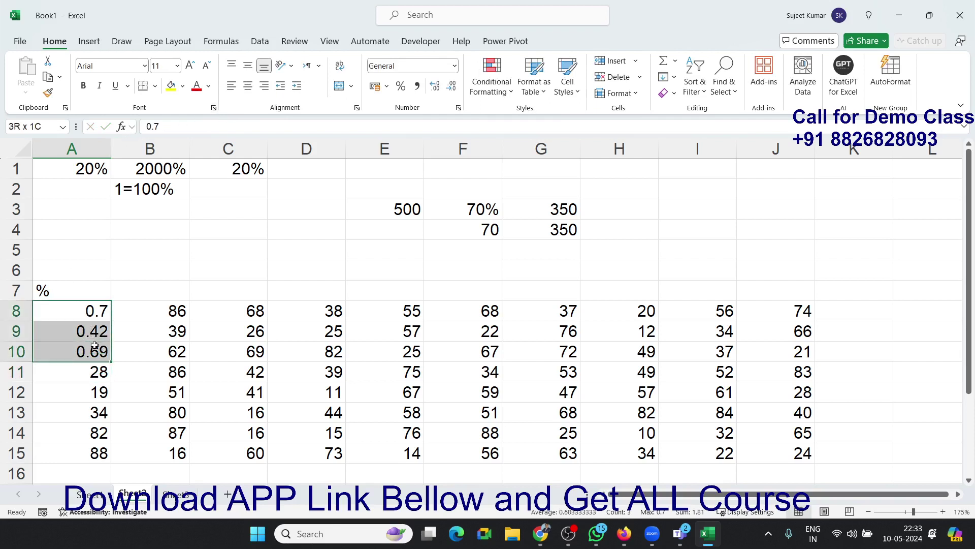
click(400, 86)
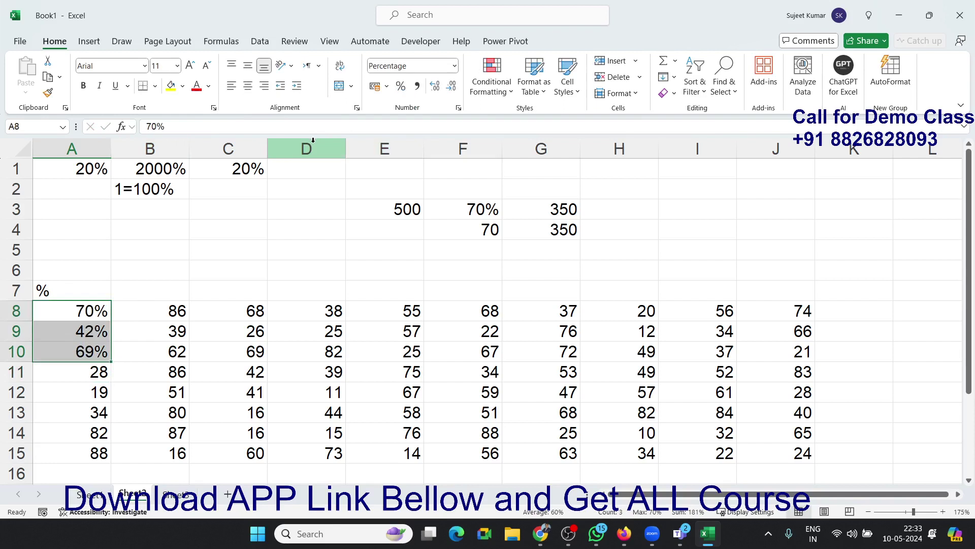
Undo the percentage formatting and the decimal entries in cells A8 to A10
key(ctrl+z)
key(ctrl+z)
key(ctrl+z)
key(ctrl+z)
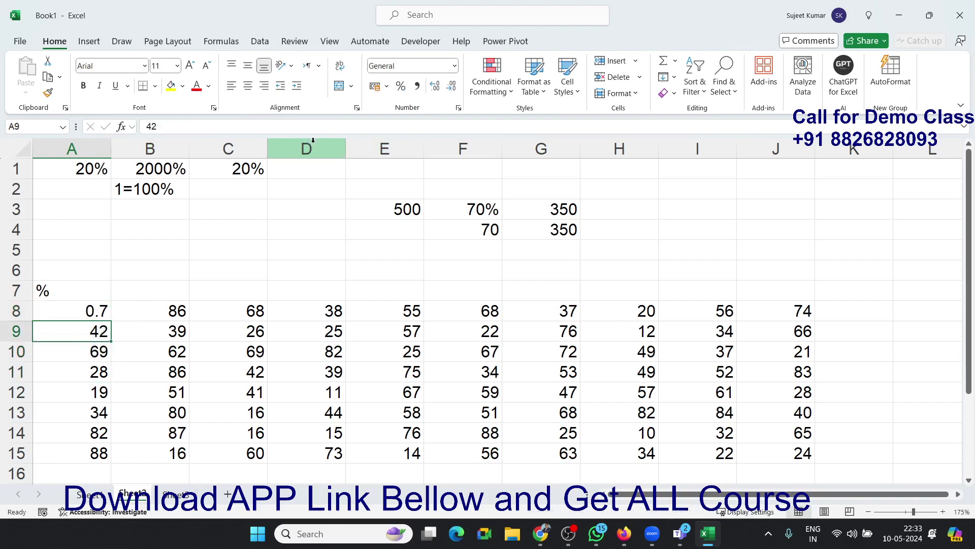
key(Up)
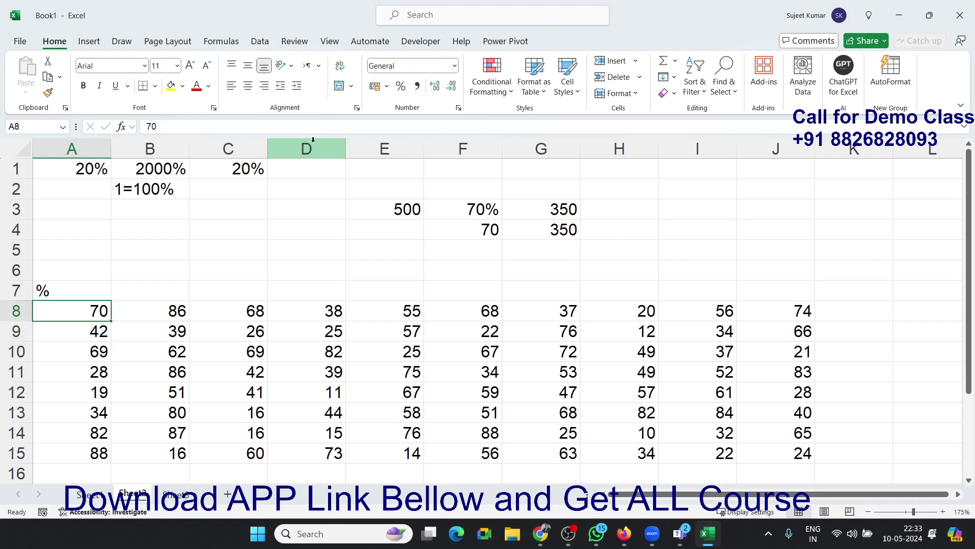
Enter the number 100 in cell G6 of Sheet1 and select the range E2:J8
click(94, 497)
click(306, 270)
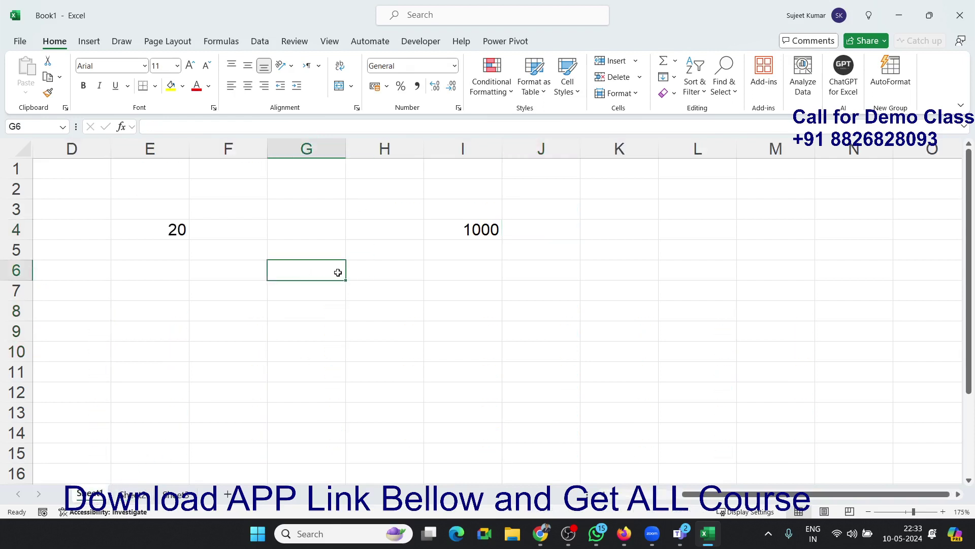
text(100)
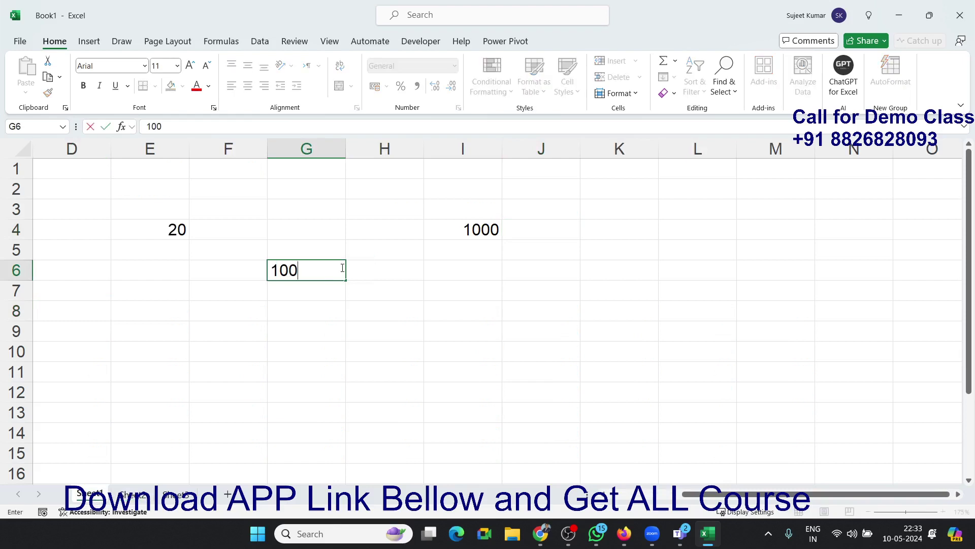
key(Return)
click(341, 268)
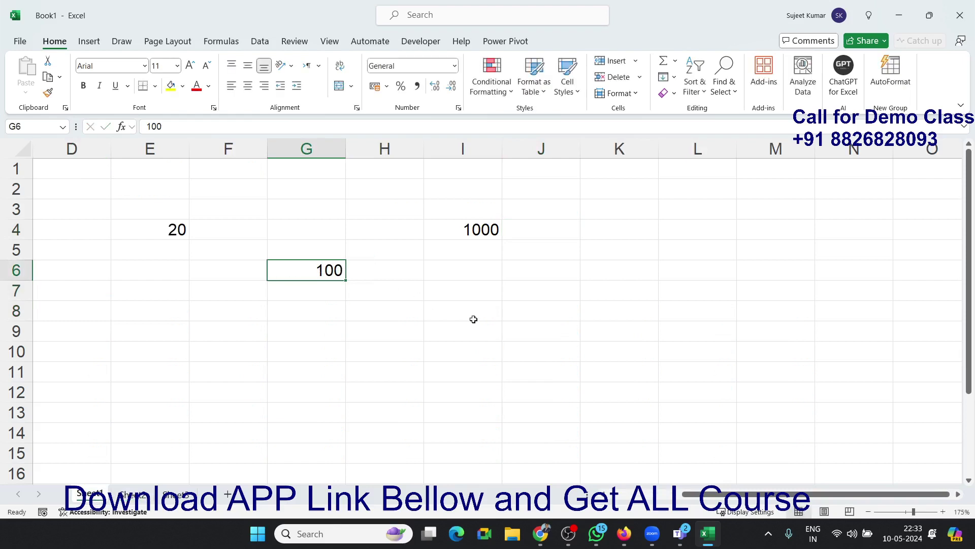
drag(508, 312, 170, 190)
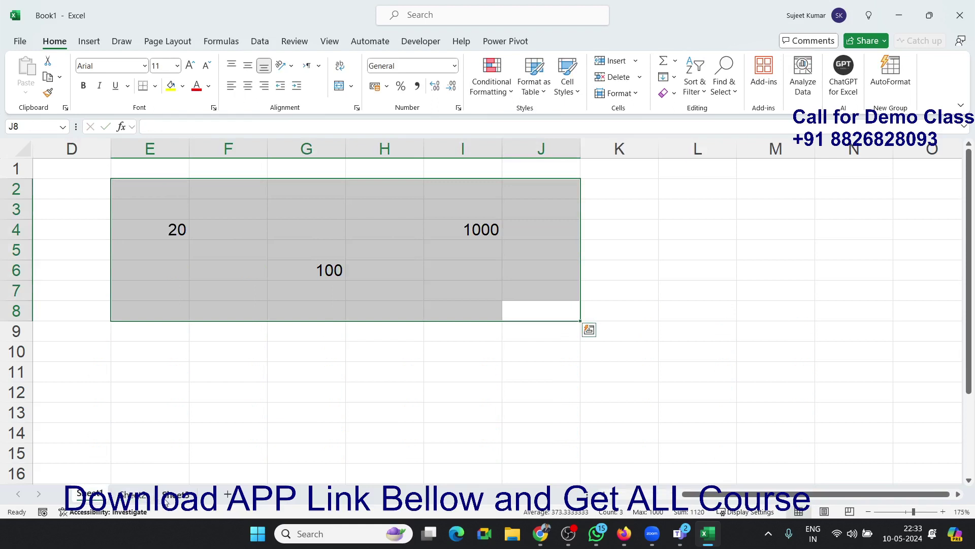
Return to Sheet2 and enter the number 100 in cell I3
click(128, 495)
click(676, 215)
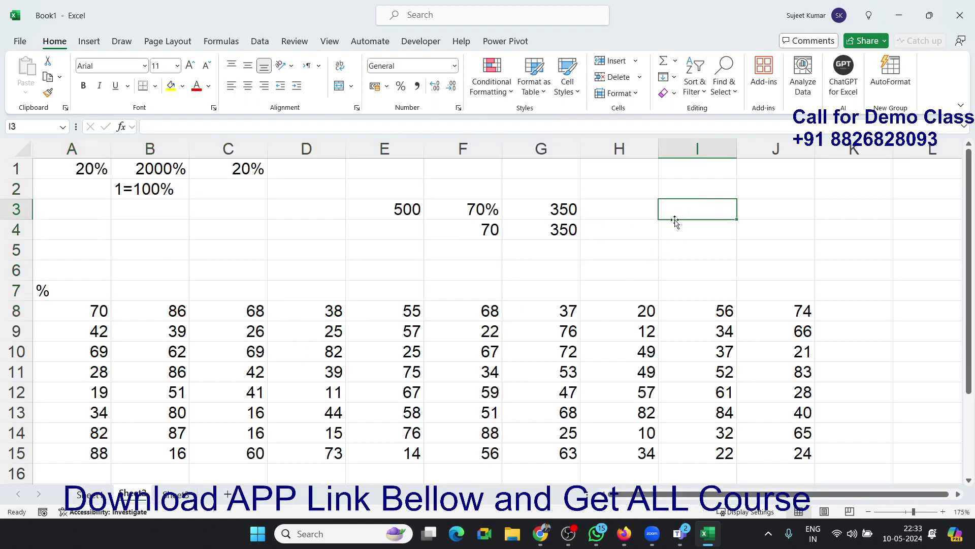
text(100)
key(Return)
Divide the numbers in A8:J15 by the 100 copied from I3 using Paste Special, and format the range as percentages
click(676, 218)
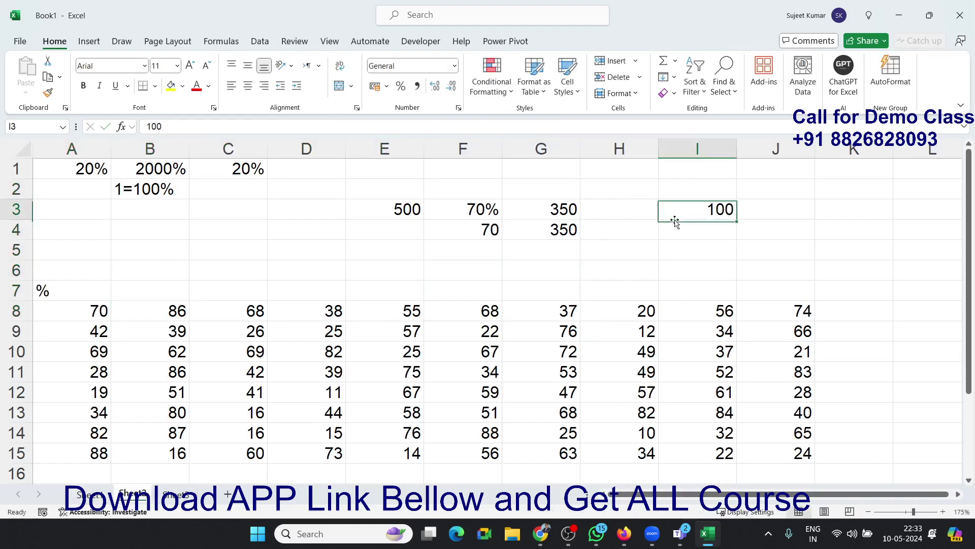
key(ctrl+c)
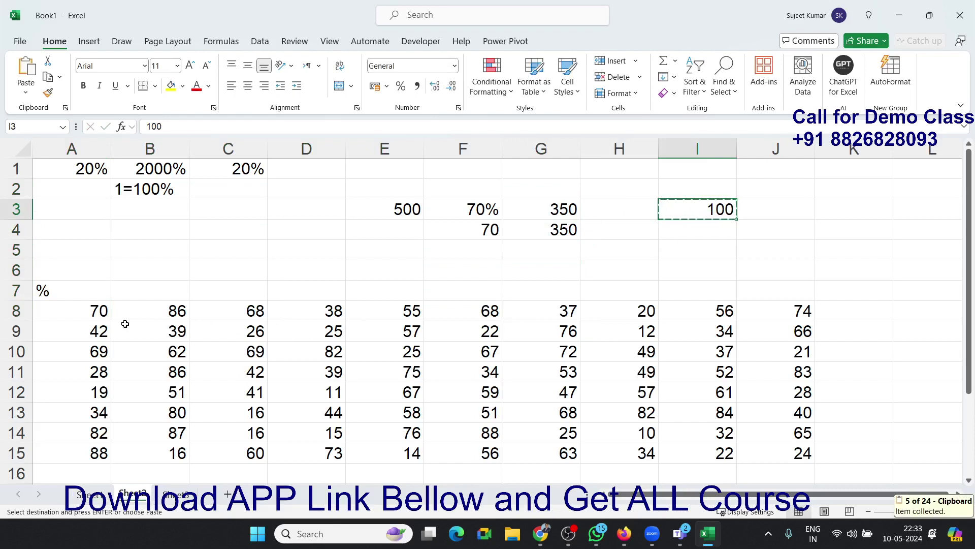
drag(85, 315, 751, 451)
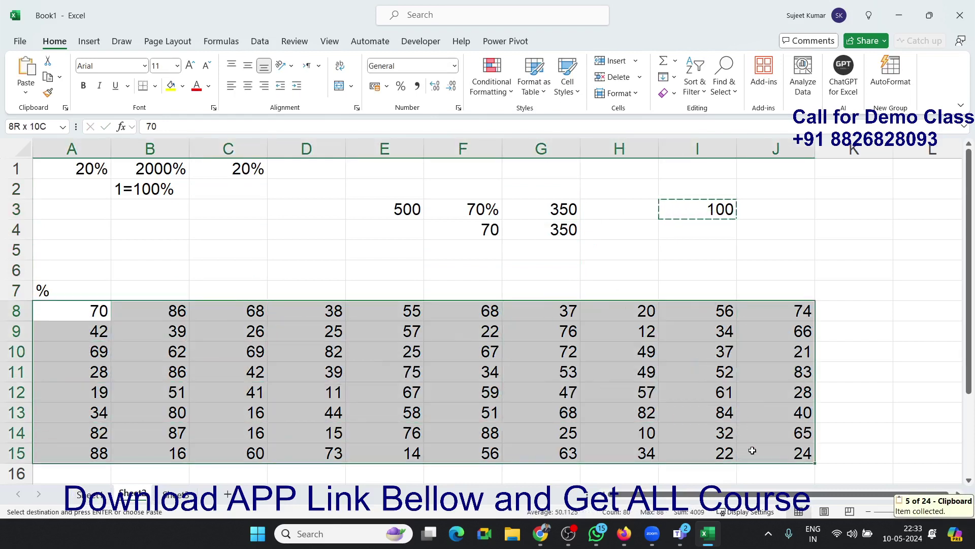
right_click(709, 415)
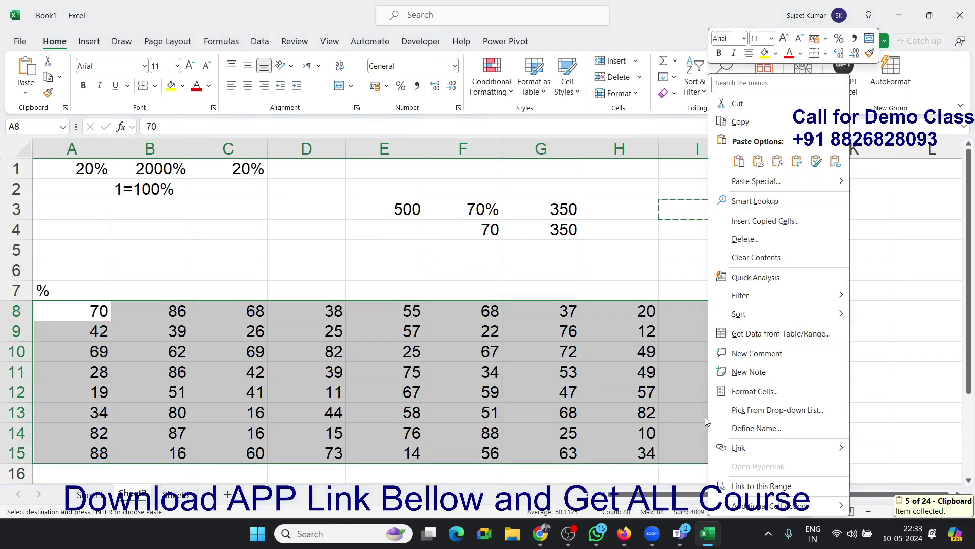
click(742, 184)
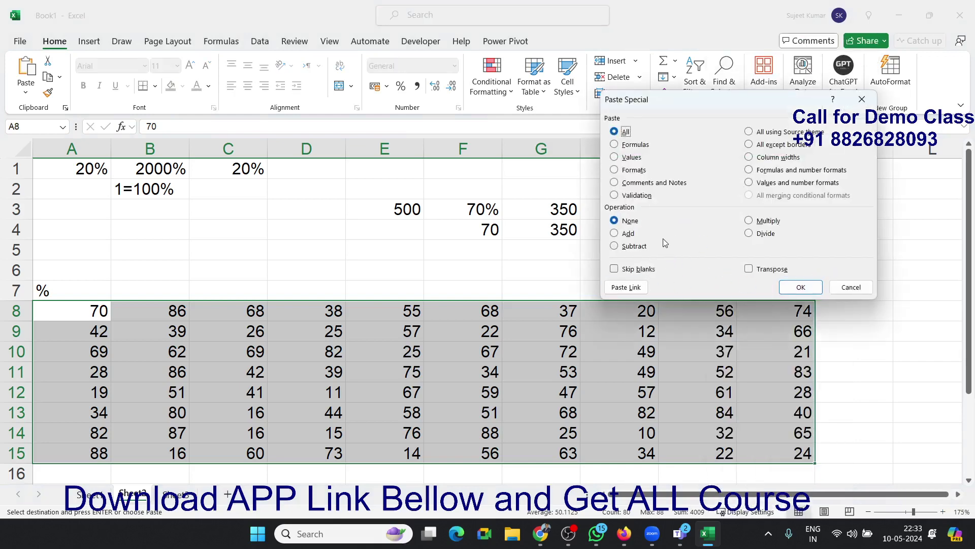
click(761, 234)
drag(690, 107, 452, 61)
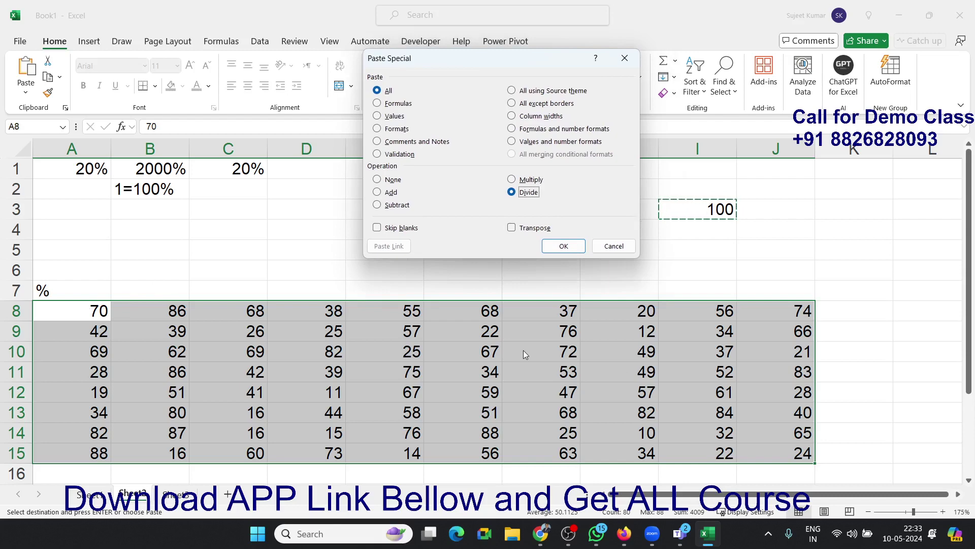
click(567, 248)
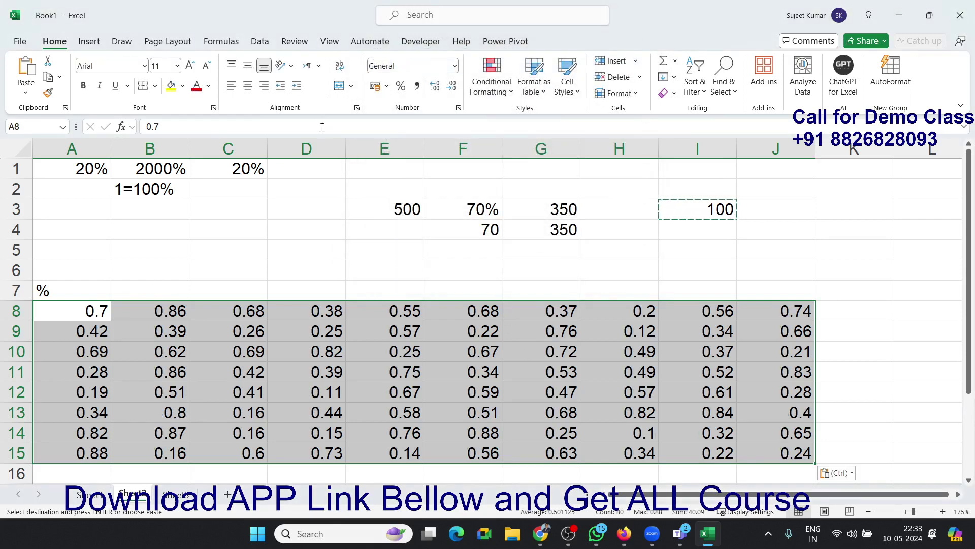
click(401, 86)
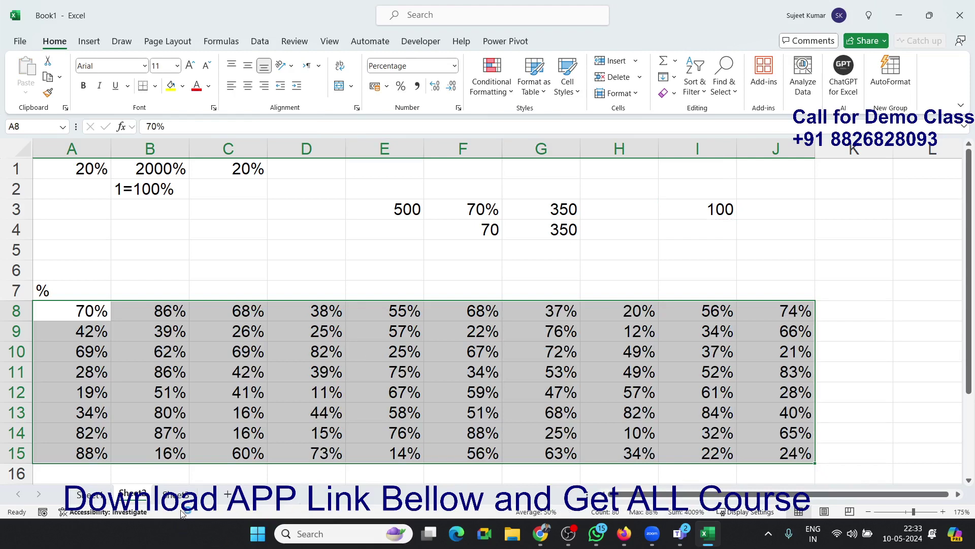
click(92, 495)
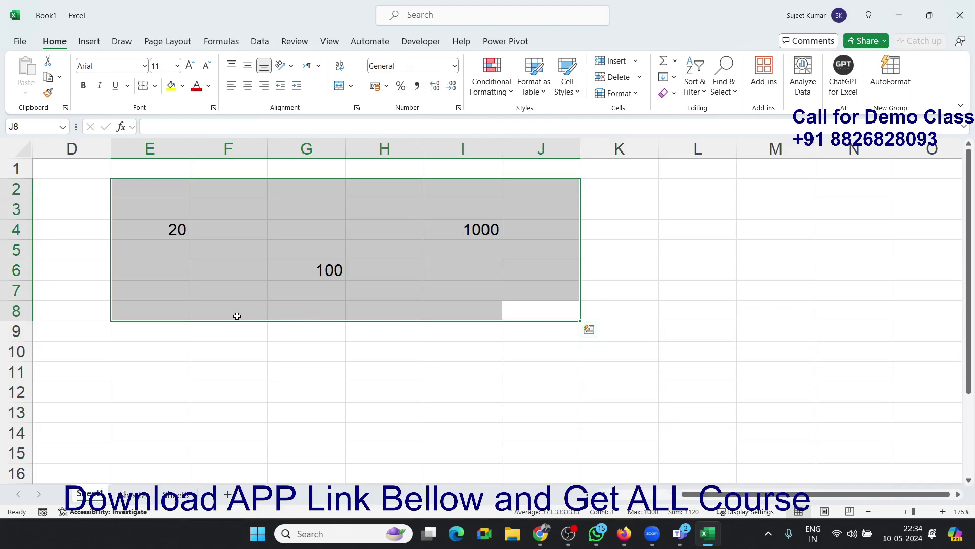
click(152, 495)
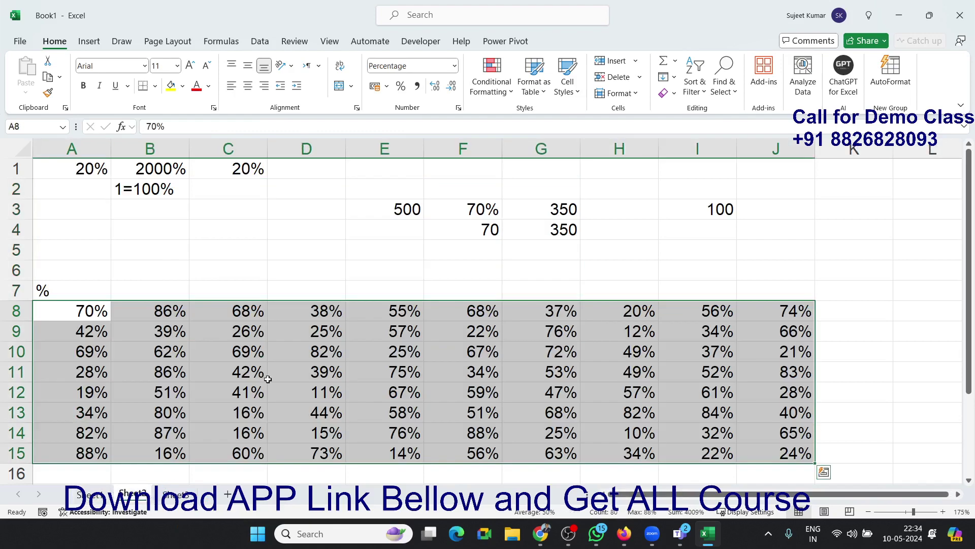
click(746, 272)
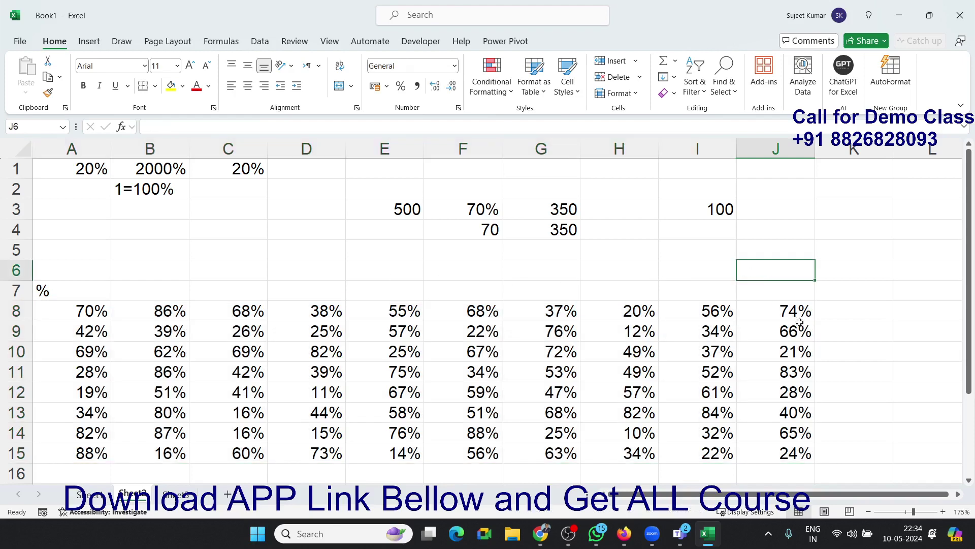
drag(798, 315, 76, 450)
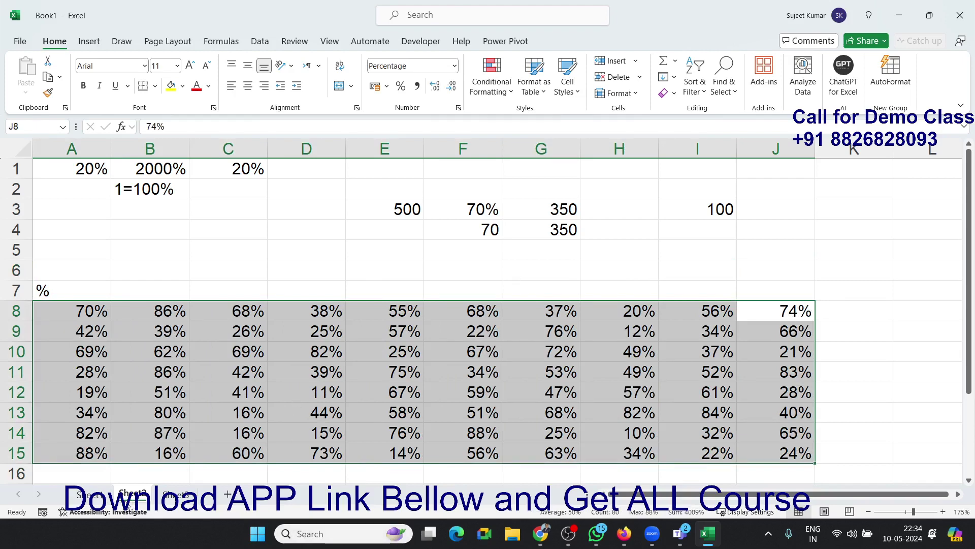
click(107, 501)
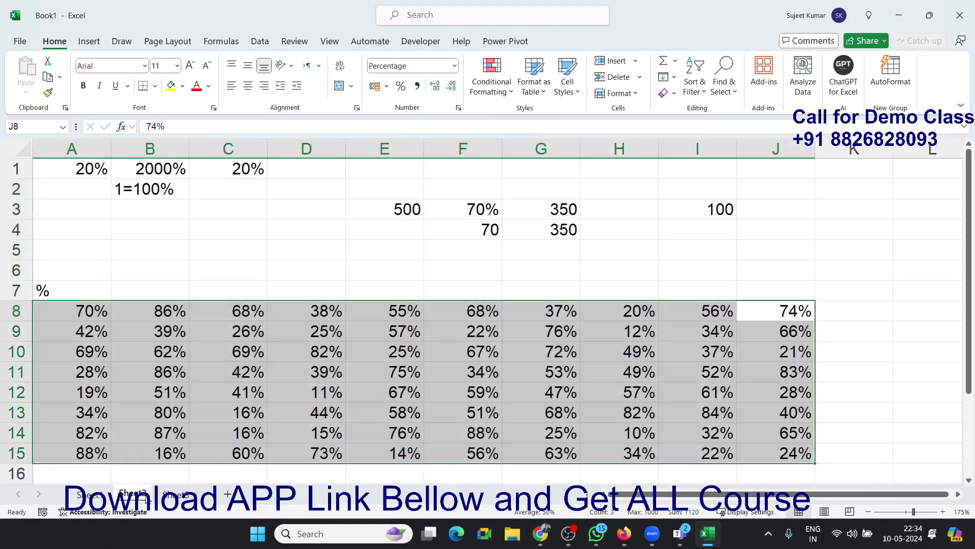
click(131, 494)
click(589, 267)
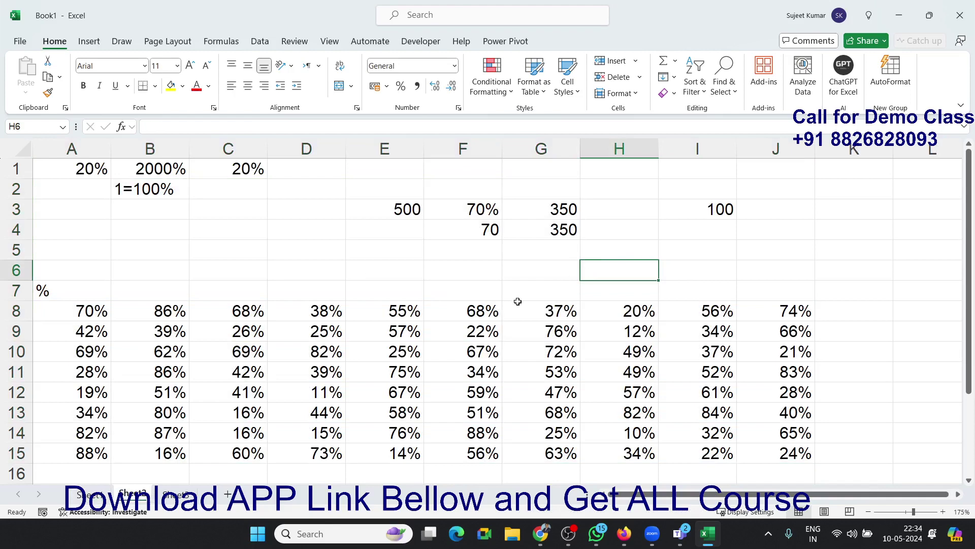
Switch to Sheet3 and look through the Sort & Filter options, then close them without applying any
click(177, 495)
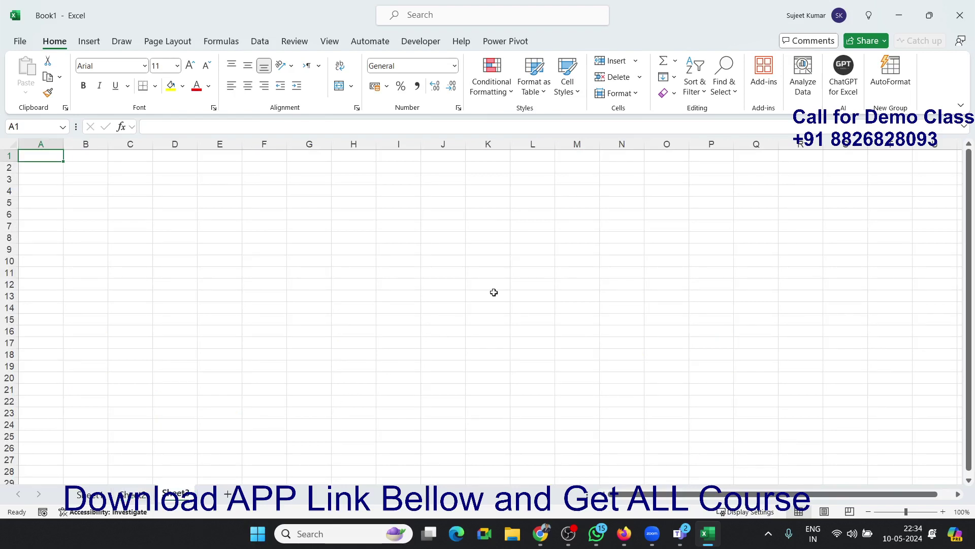
click(693, 89)
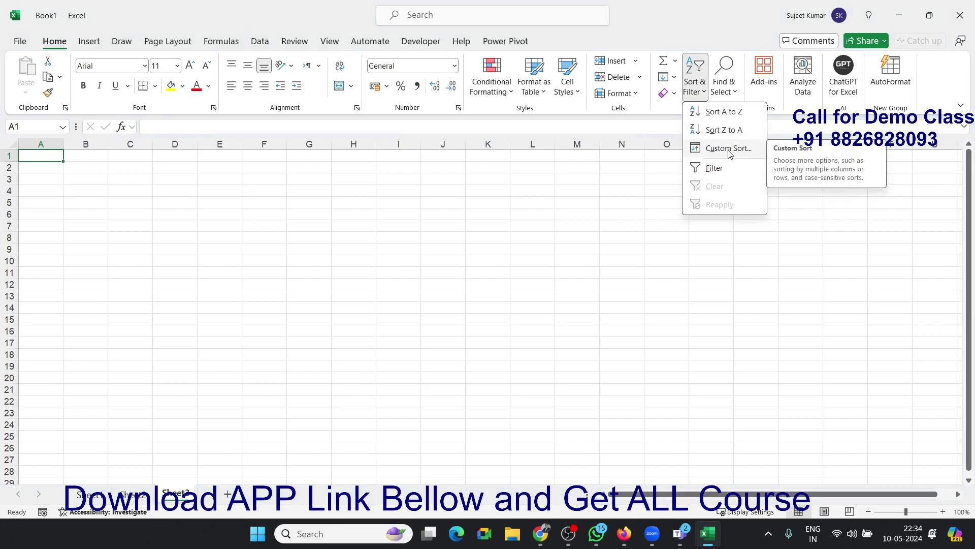
click(731, 169)
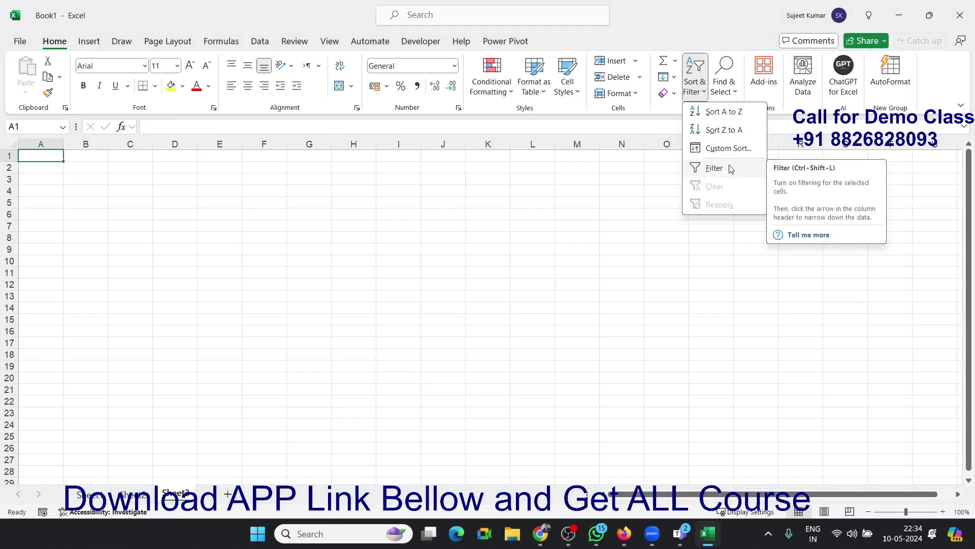
click(381, 212)
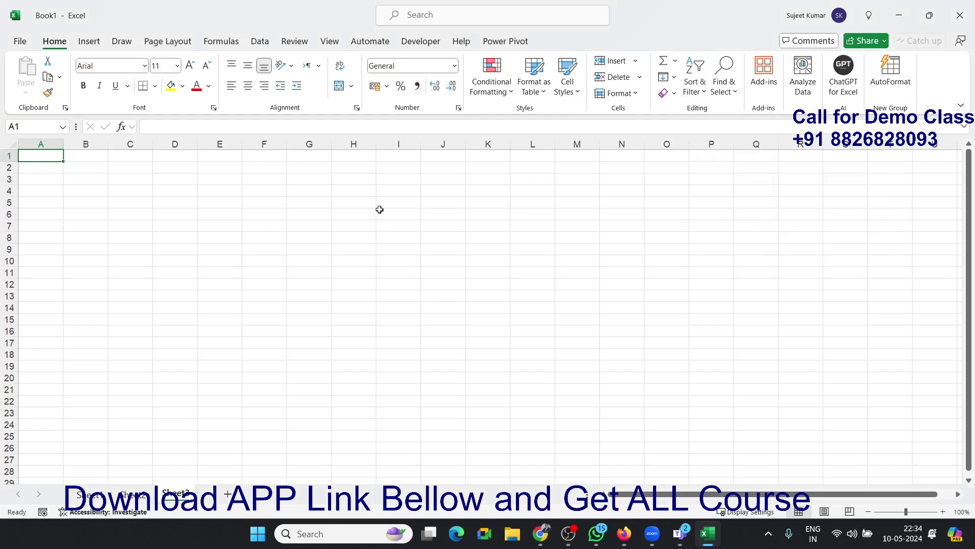
Search for "short" and look through the suggested actions, help topics and files
click(434, 15)
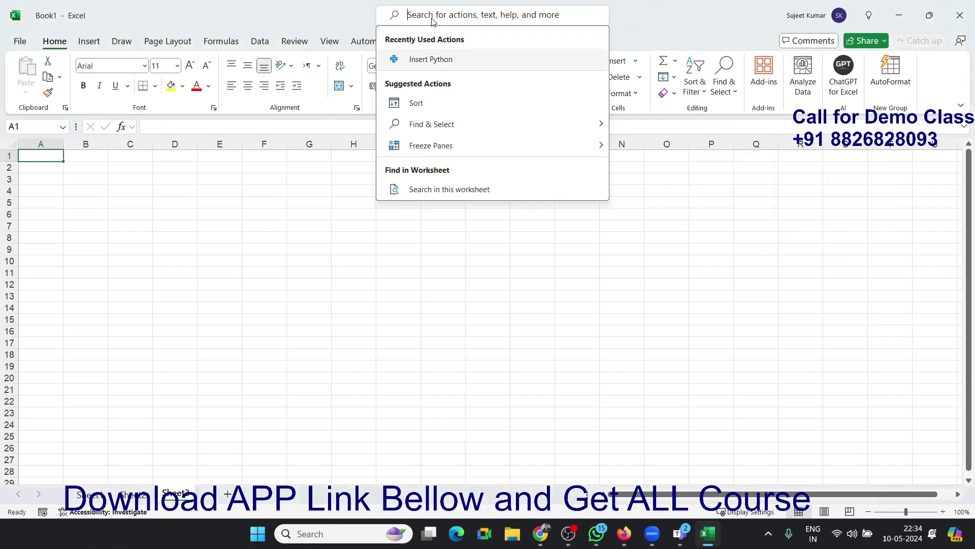
text(short)
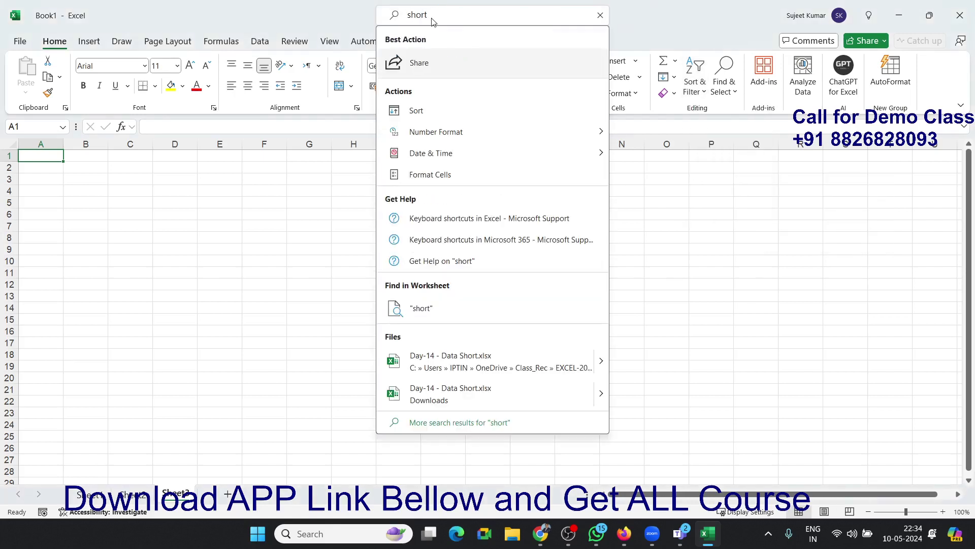
key(Down)
key(Down)
key(Down)
key(Down)
key(Down)
key(Down)
key(Down)
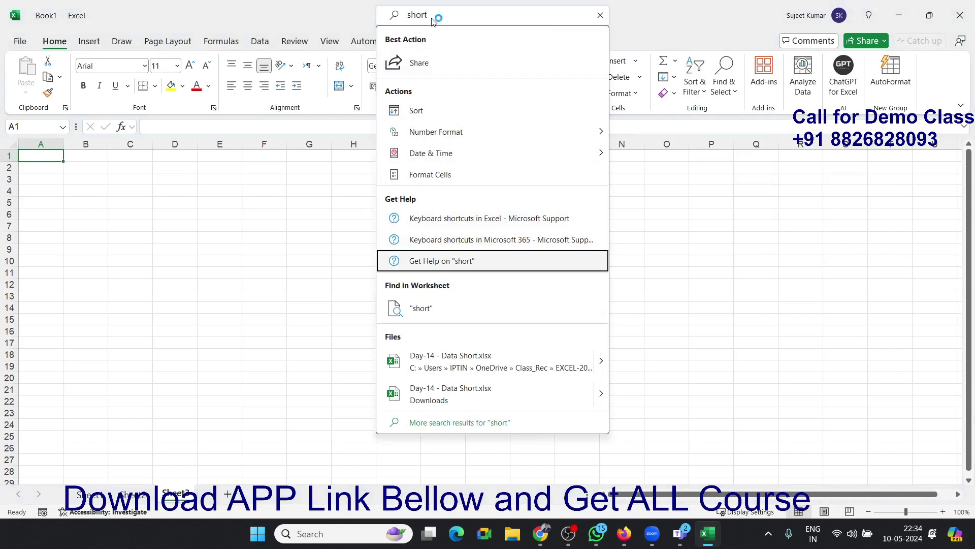
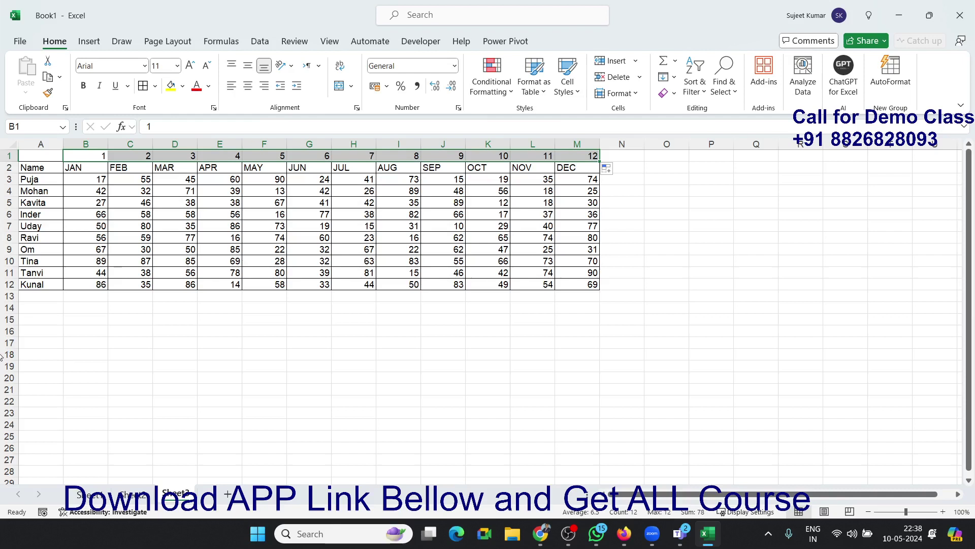
Copy the numbers 1 to 12 from B1:M1 into row 1 starting at N1
key(ctrl+c)
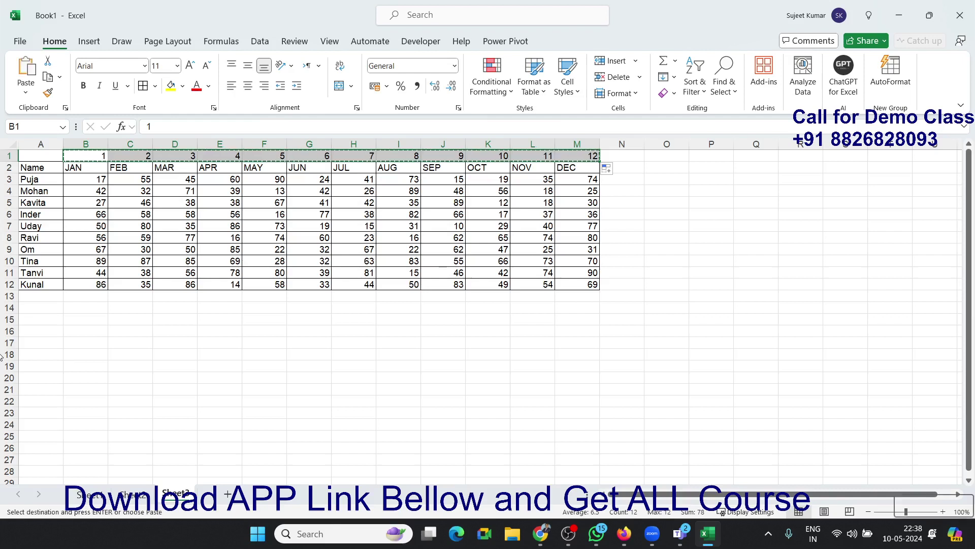
key(Right)
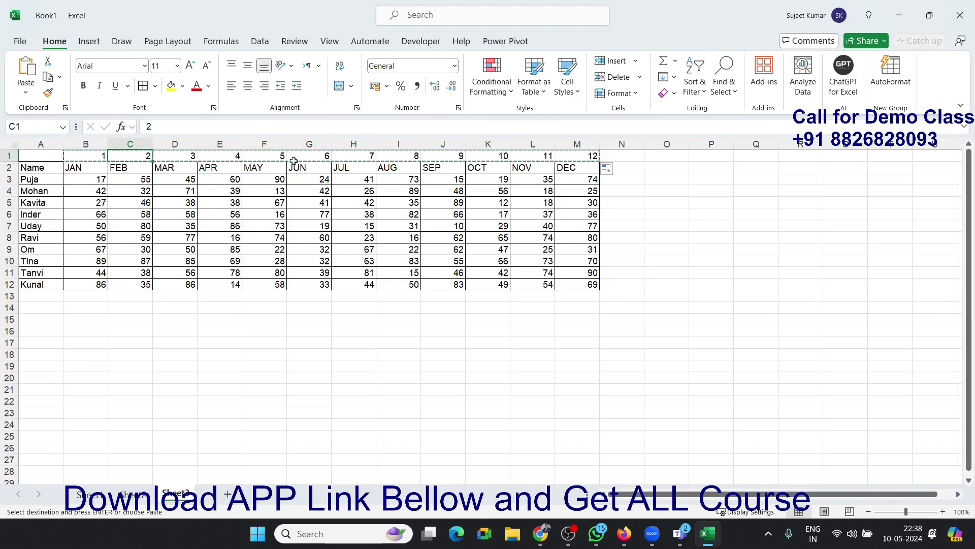
click(628, 154)
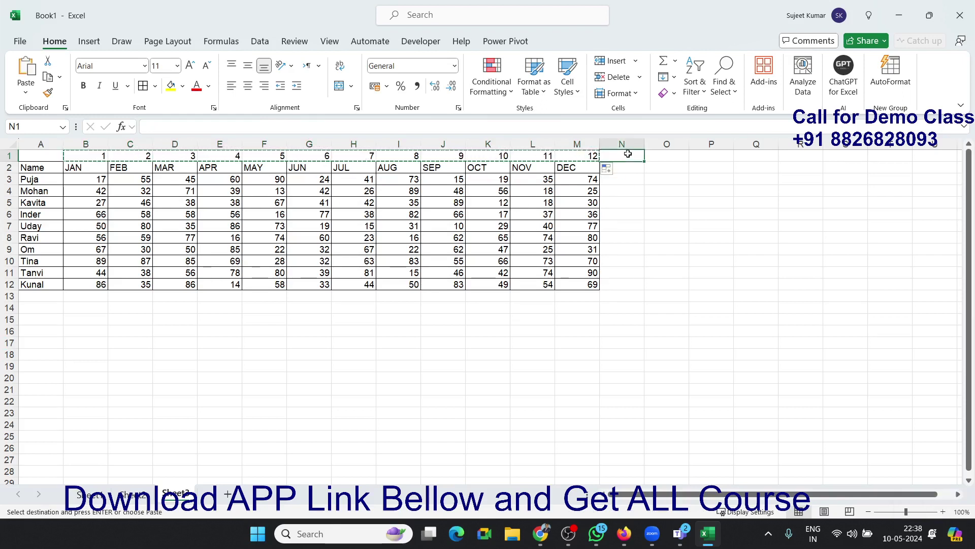
key(ctrl+v)
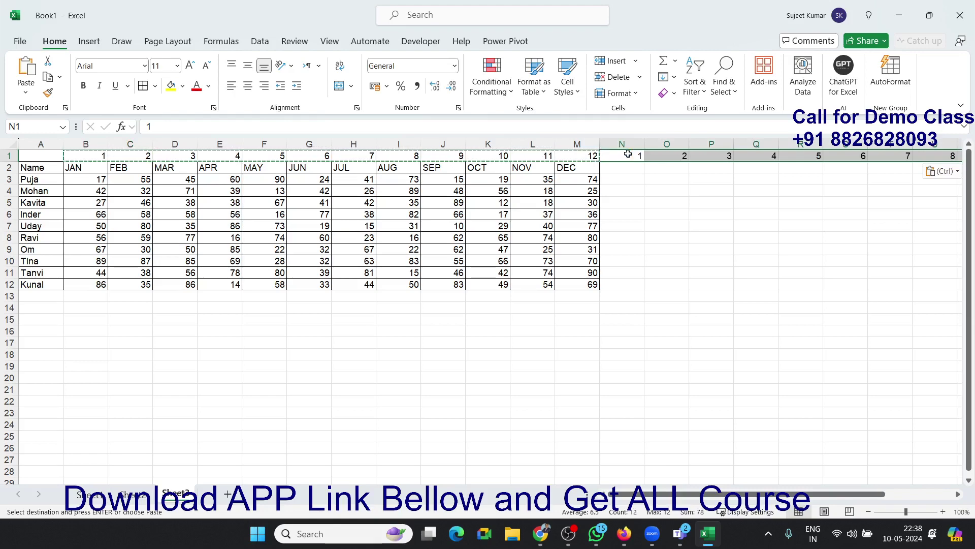
Enter the header % in N2 and fill it across row 2 through Y2
key(Down)
text(%)
key(Return)
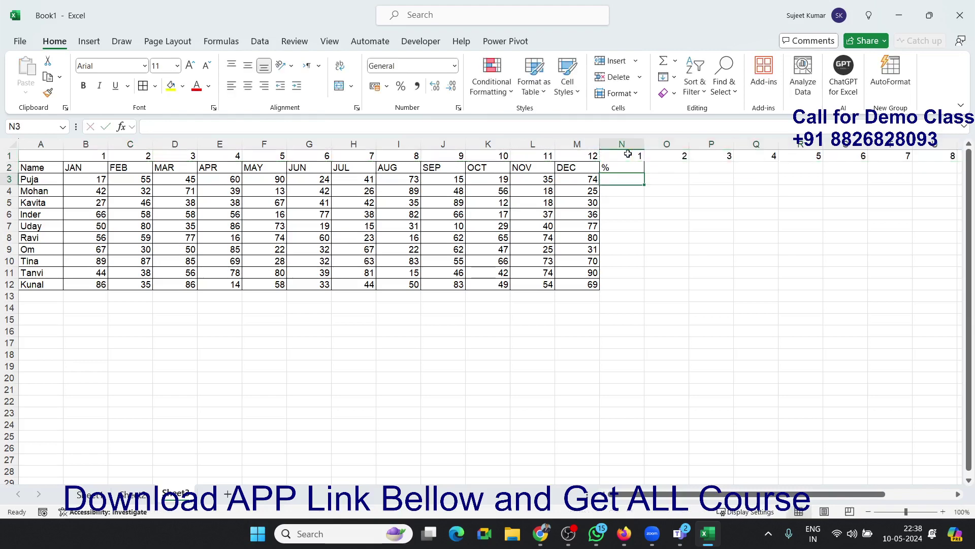
key(Up)
key(Up)
key(ctrl+Right)
key(Down)
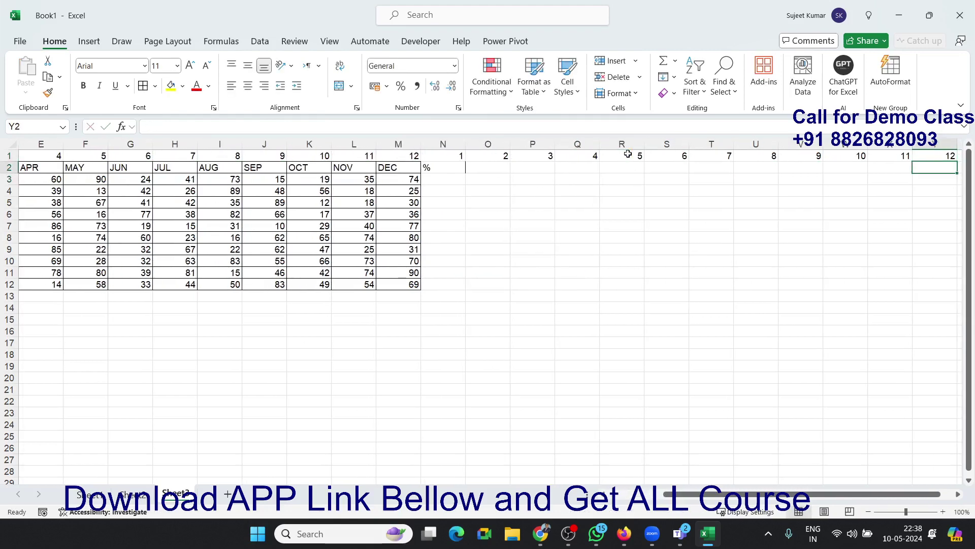
key(ctrl+shift+Left)
key(ctrl+r)
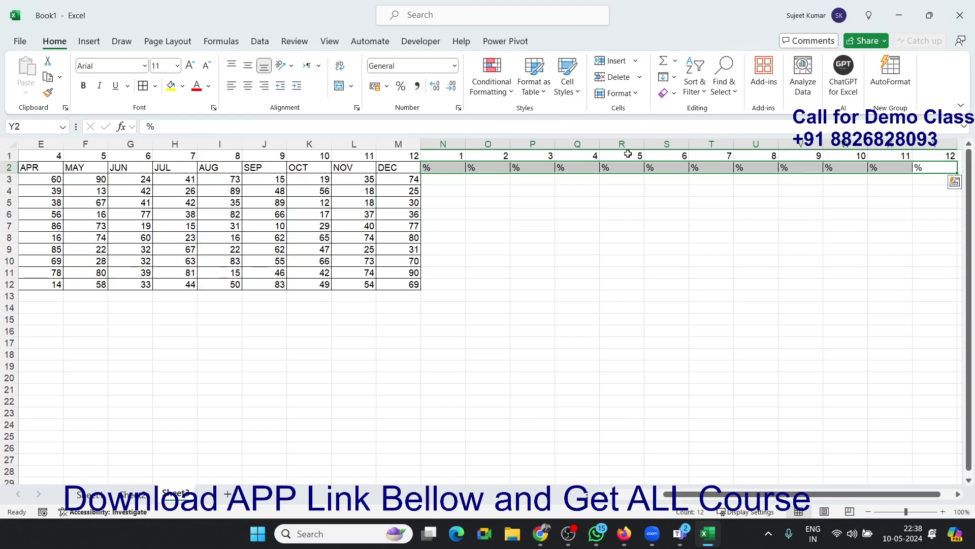
Open a custom sort for the range B1:Y12 and set its orientation to left to right
key(Up)
key(ctrl+Left)
key(Left)
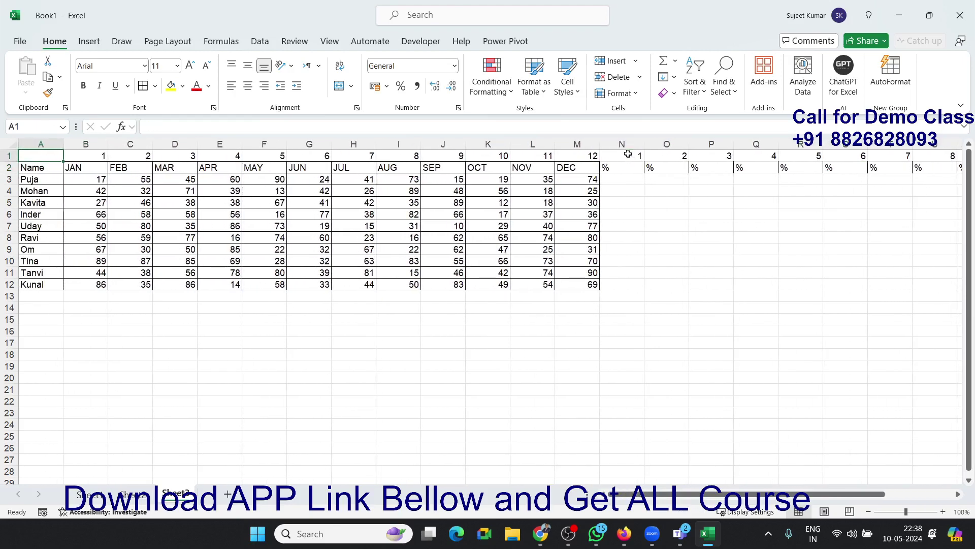
key(Right)
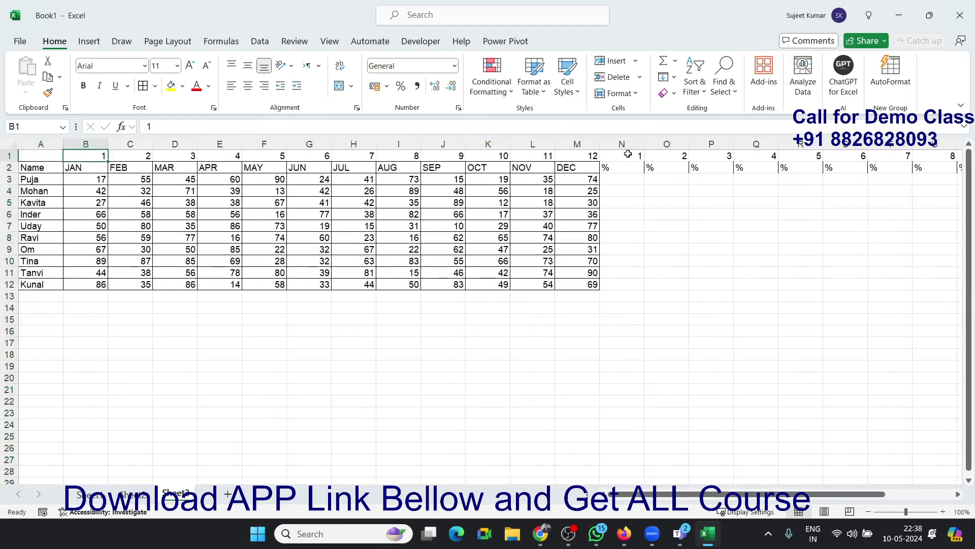
key(ctrl+shift+Right)
key(shift+Down)
key(shift+Down)
key(shift+Down)
key(shift+Down)
key(shift+Down)
key(shift+Down)
key(shift+Down)
key(shift+Down)
key(shift+Down)
key(shift+Down)
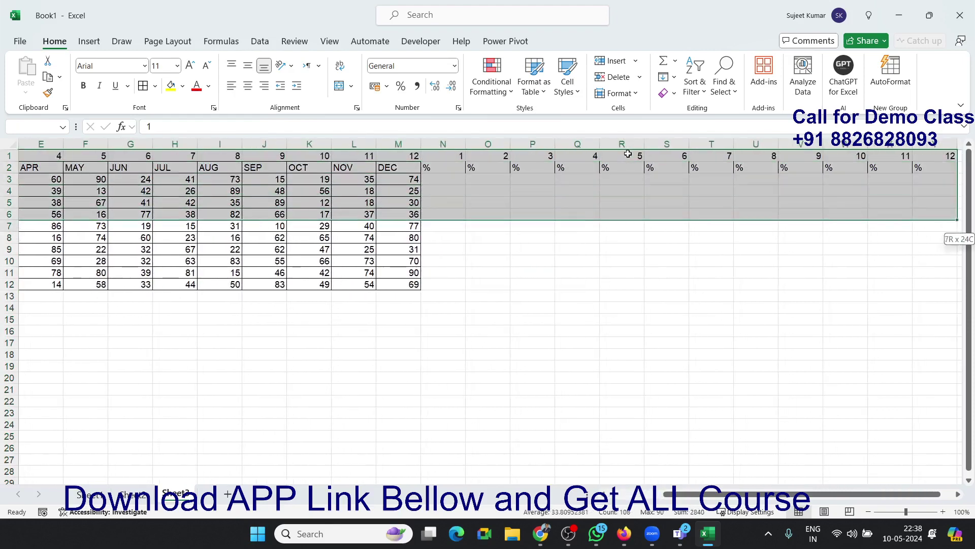
key(shift+Down)
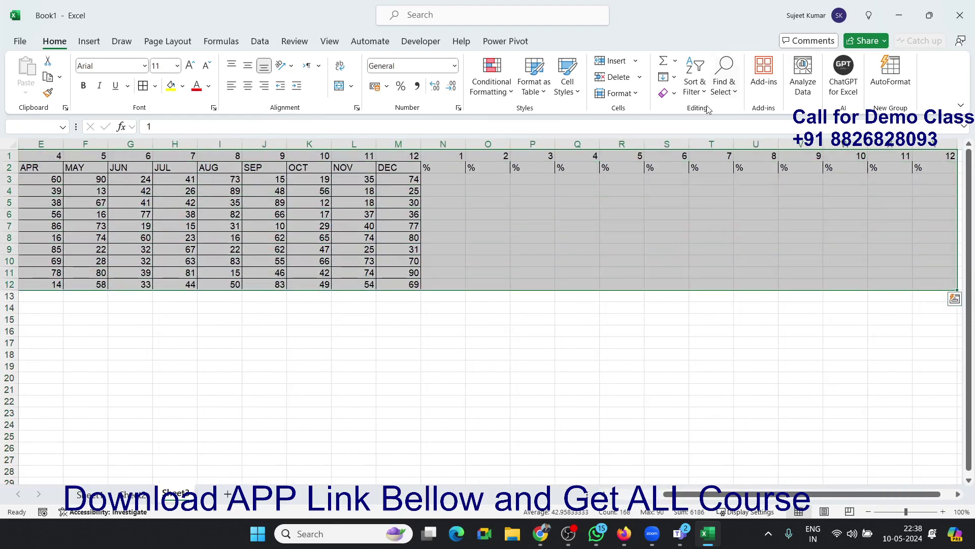
click(694, 87)
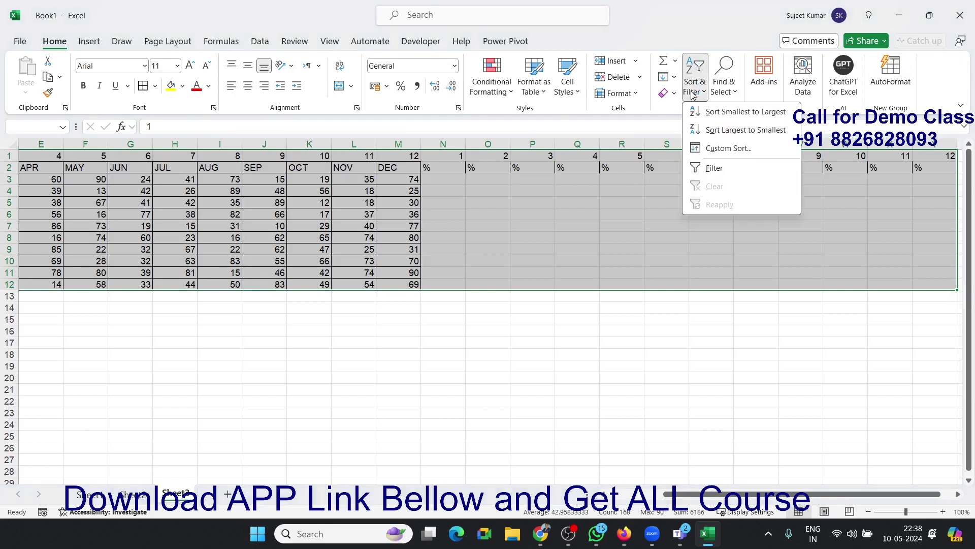
click(728, 151)
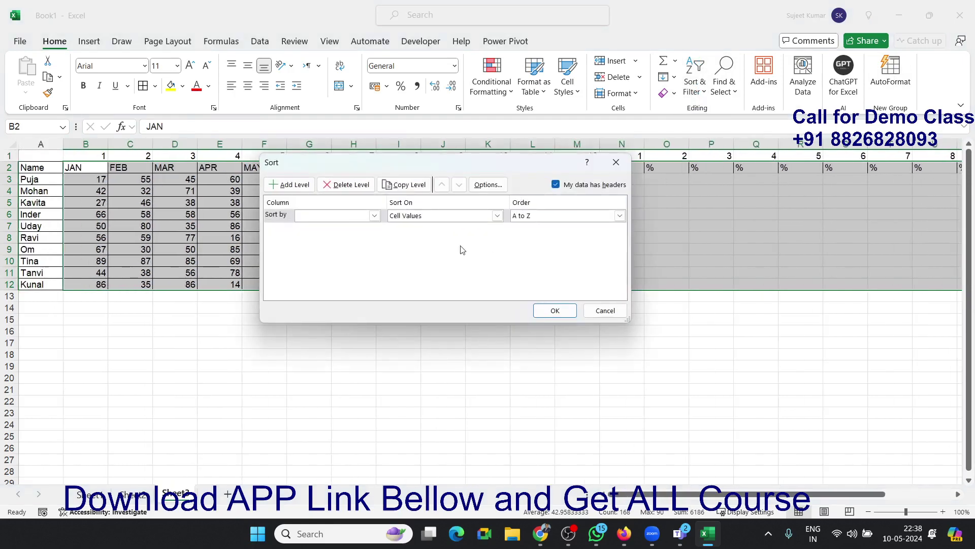
click(345, 216)
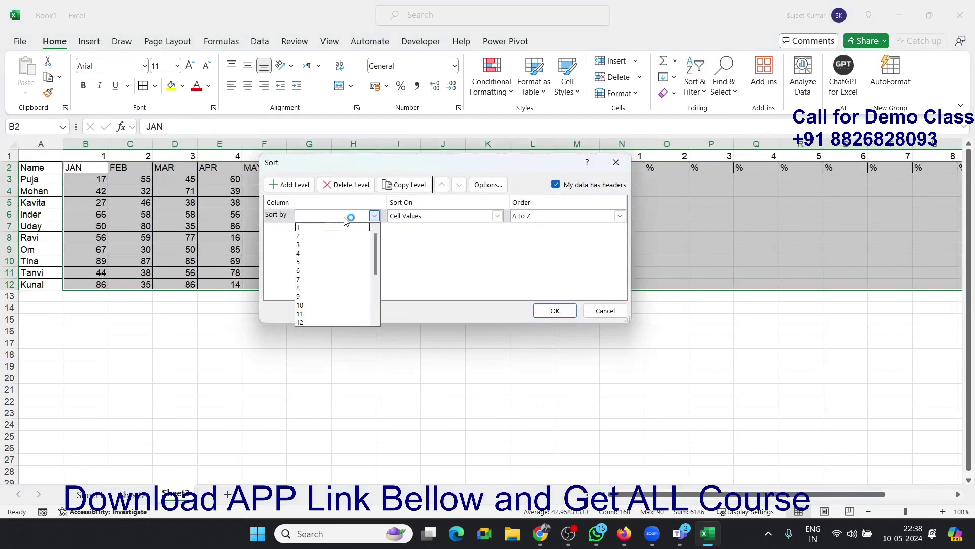
click(348, 218)
click(478, 186)
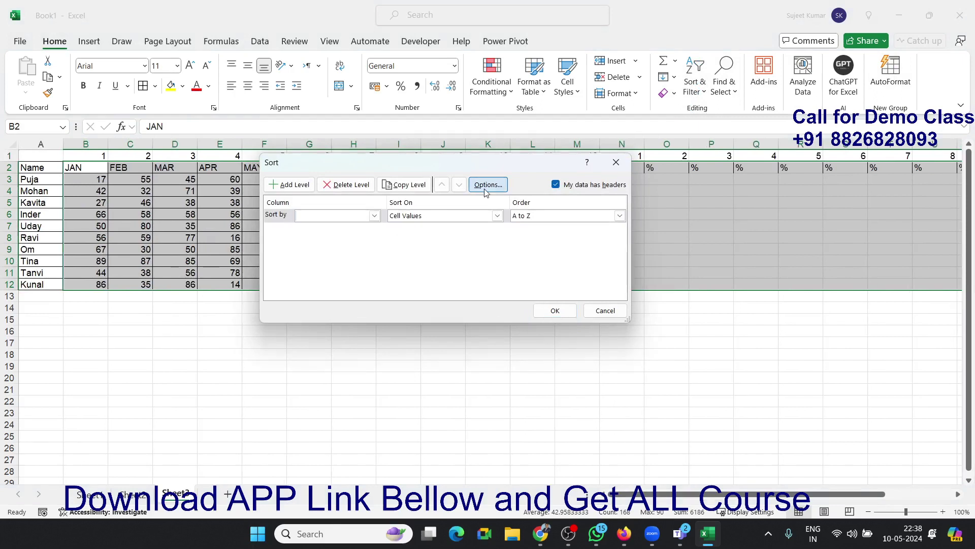
click(426, 250)
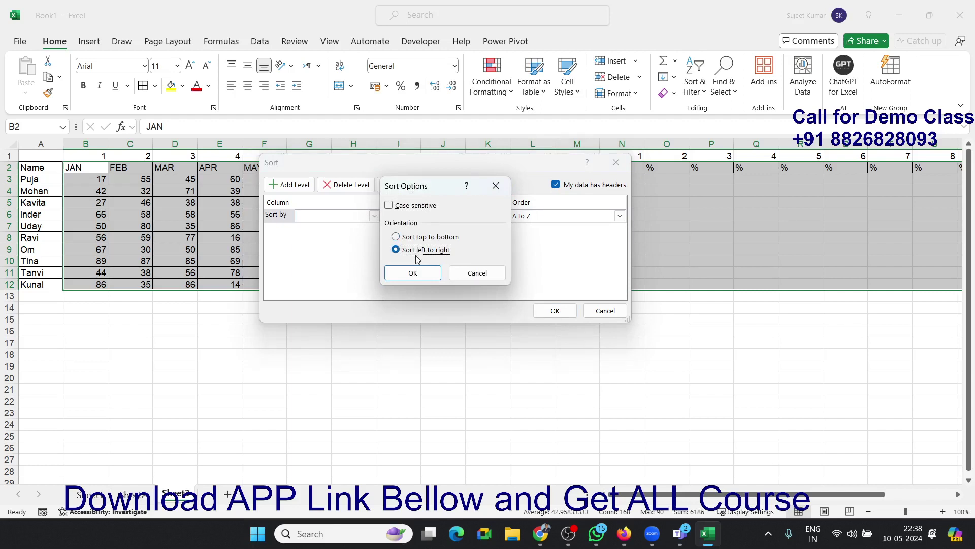
click(421, 272)
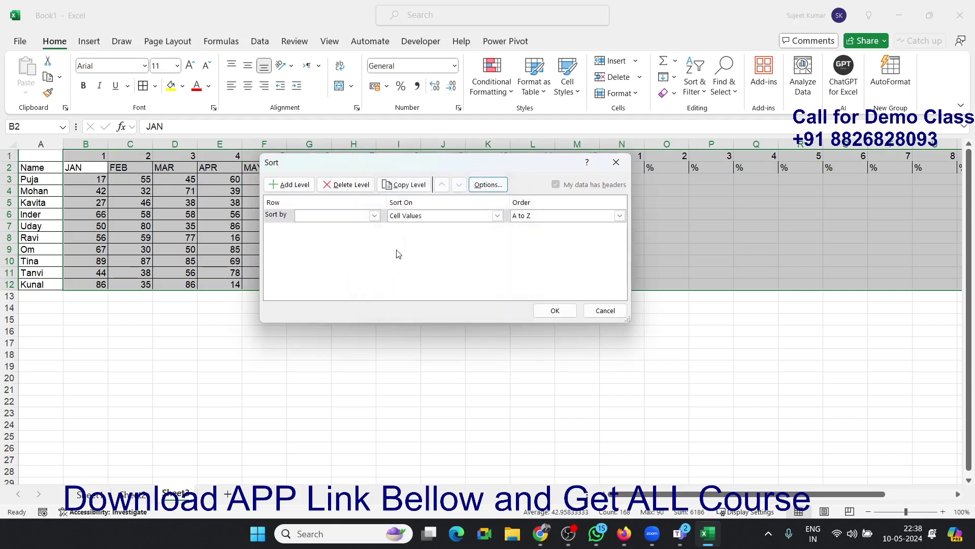
Sort the columns by the cell values of Row 1, from smallest to largest
click(349, 220)
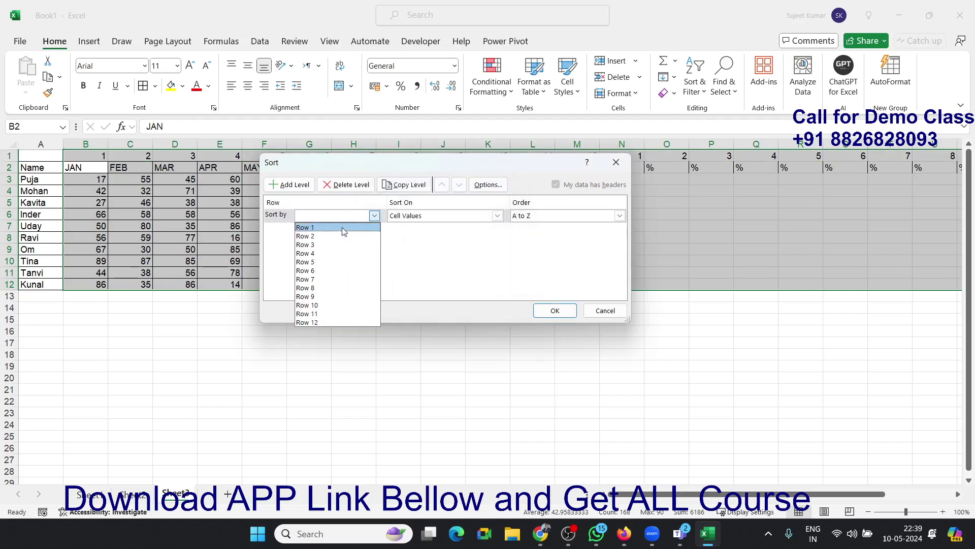
click(342, 227)
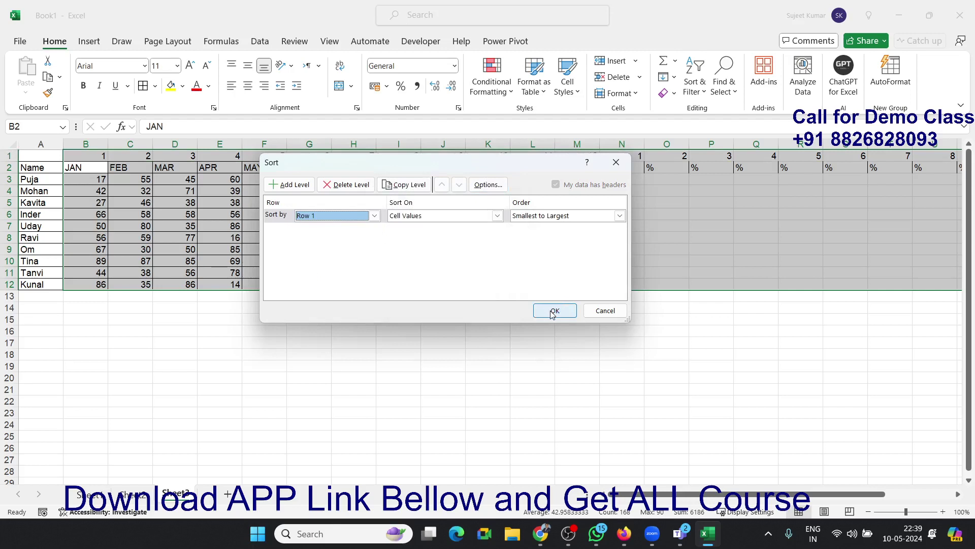
drag(493, 162, 493, 269)
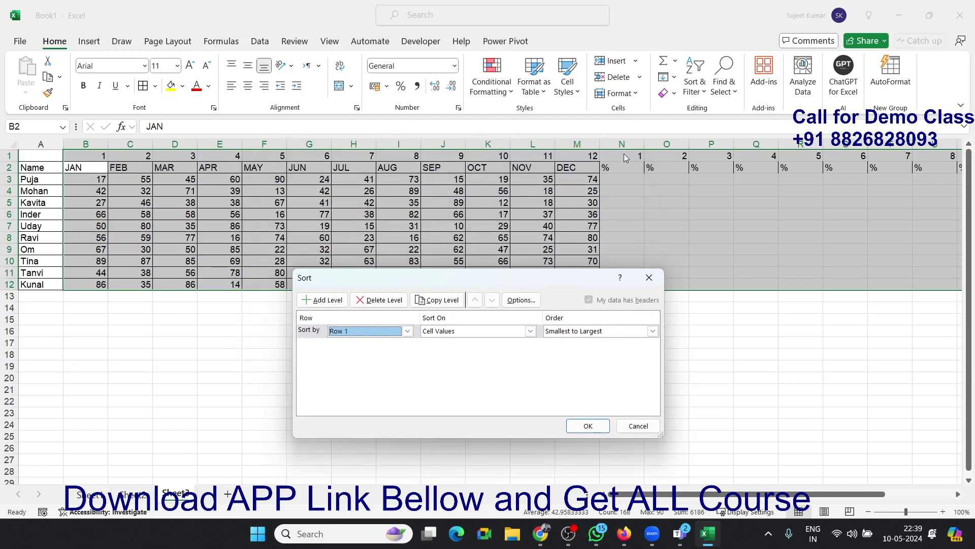
drag(507, 277, 455, 301)
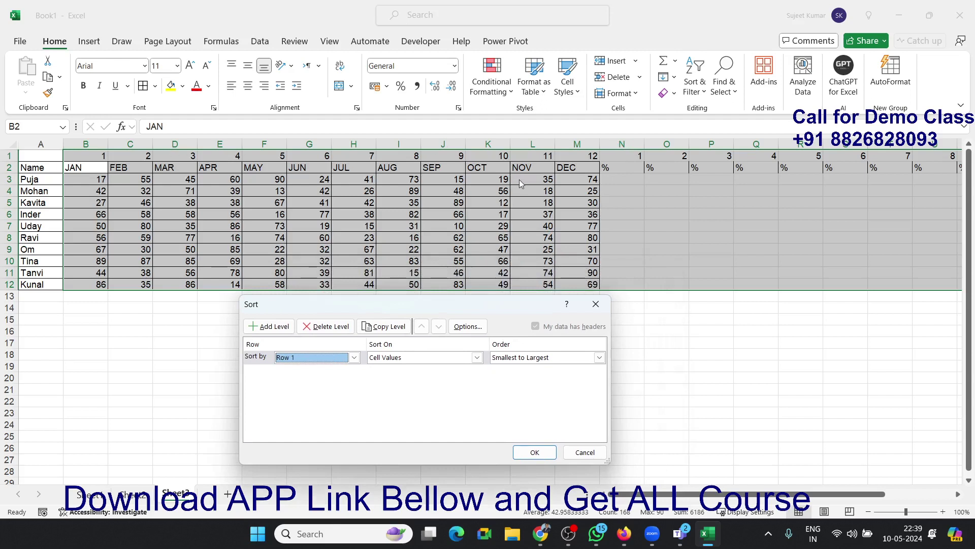
click(547, 451)
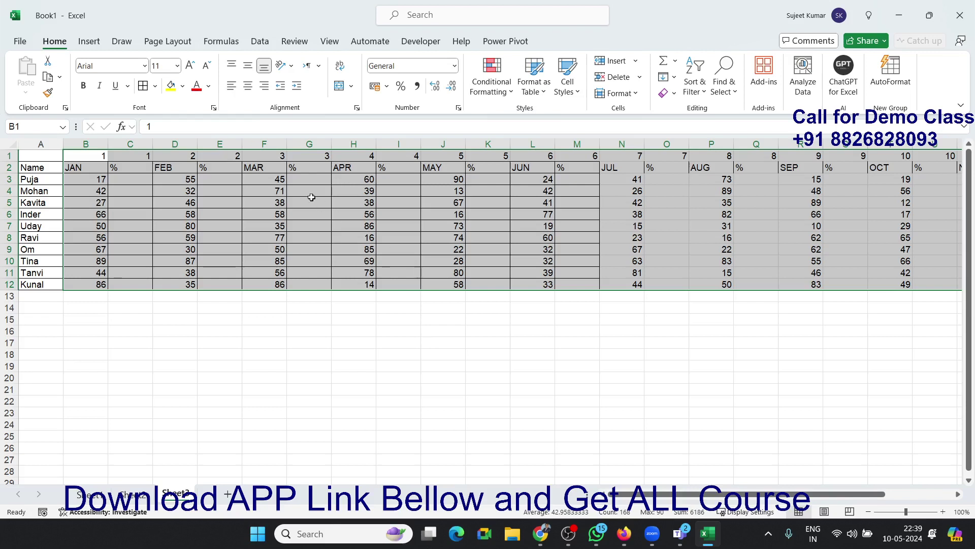
Apply borders to all cells of the sorted range and delete the helper number row 1
click(153, 87)
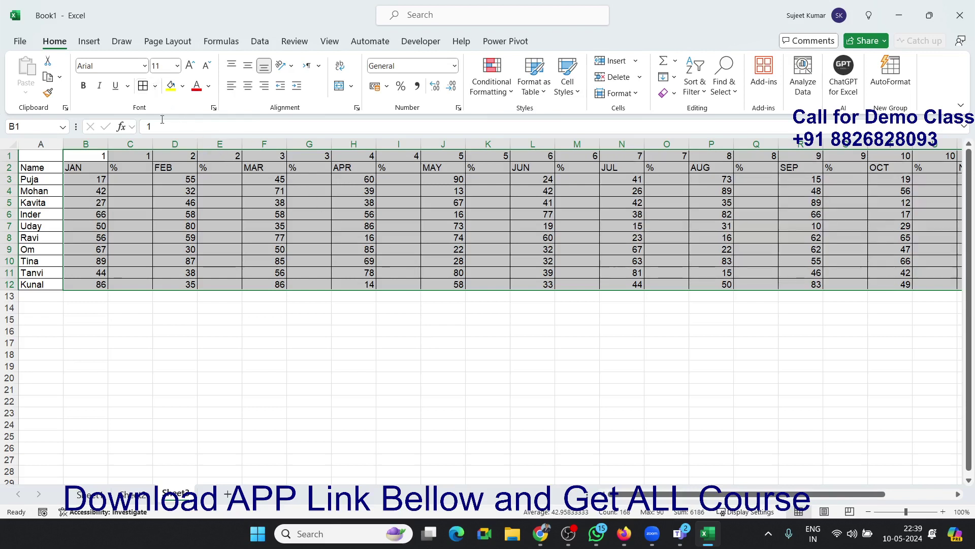
click(181, 203)
click(9, 155)
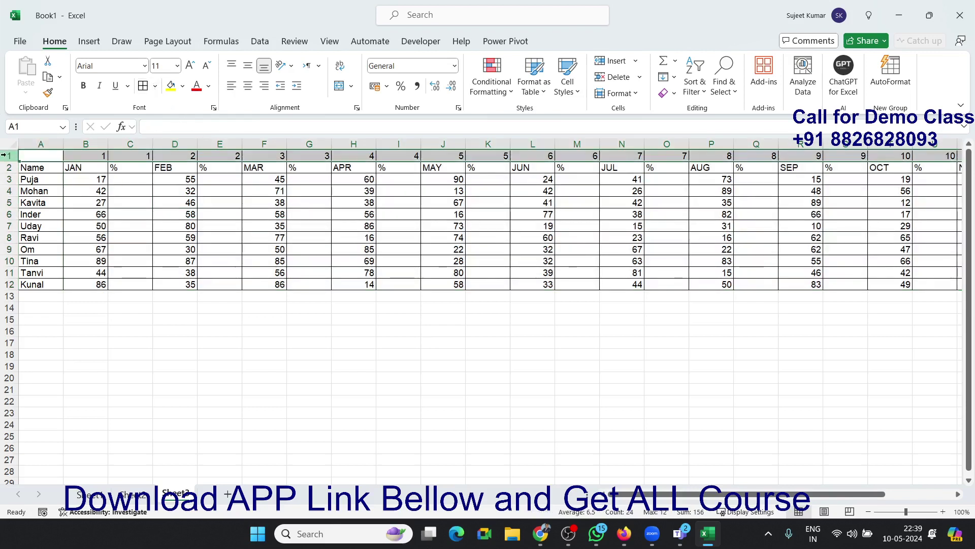
key(ctrl+minus)
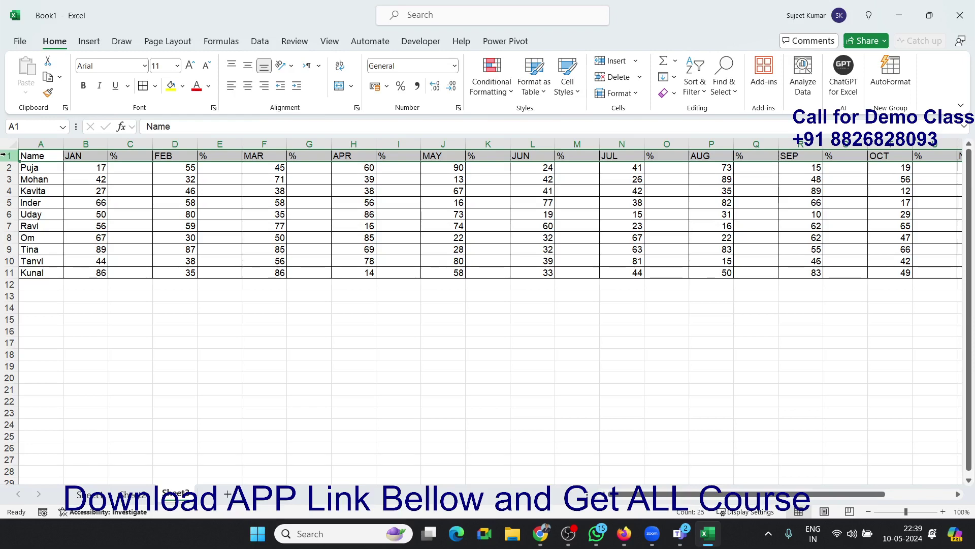
Select only the blank cells within the month and % columns B1:Y11 using Go To Special
click(122, 192)
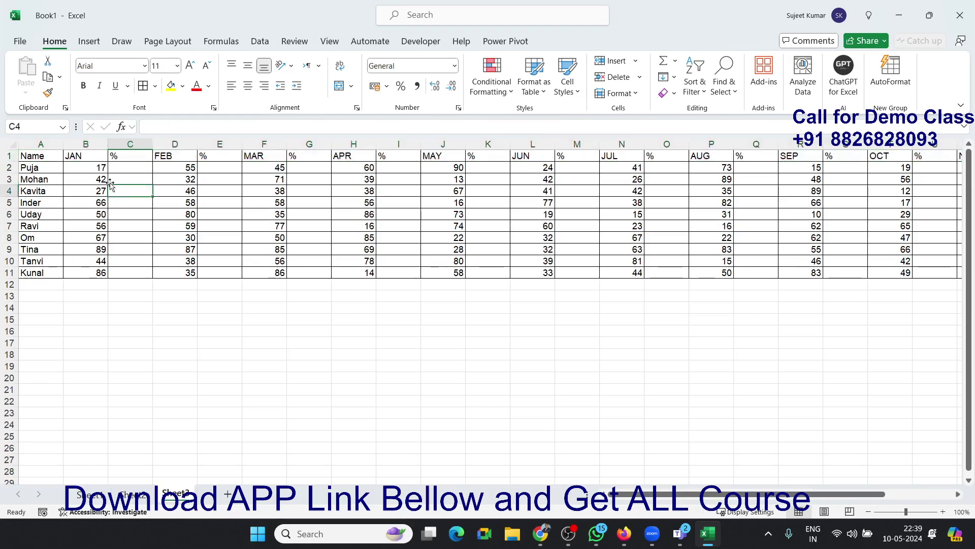
drag(85, 157, 577, 279)
drag(760, 492, 589, 500)
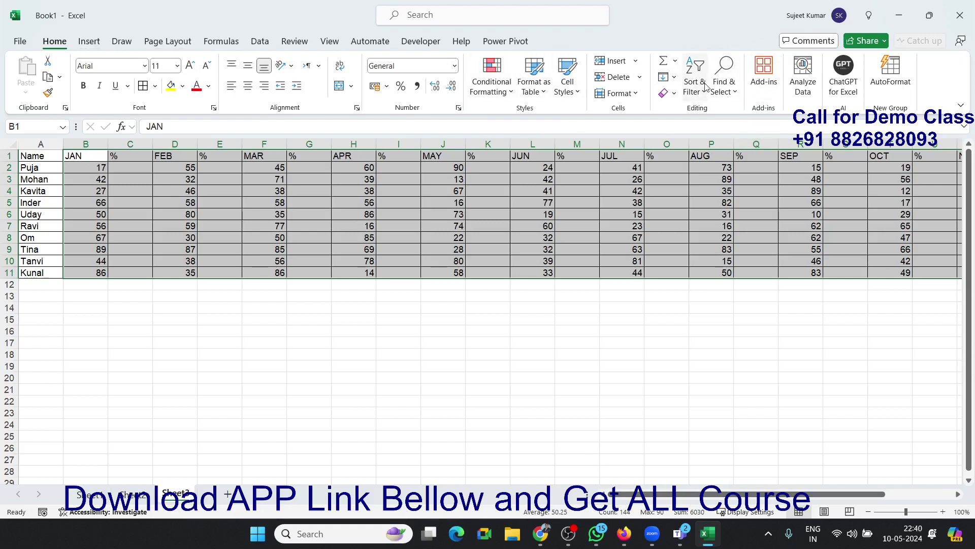
click(723, 77)
click(750, 168)
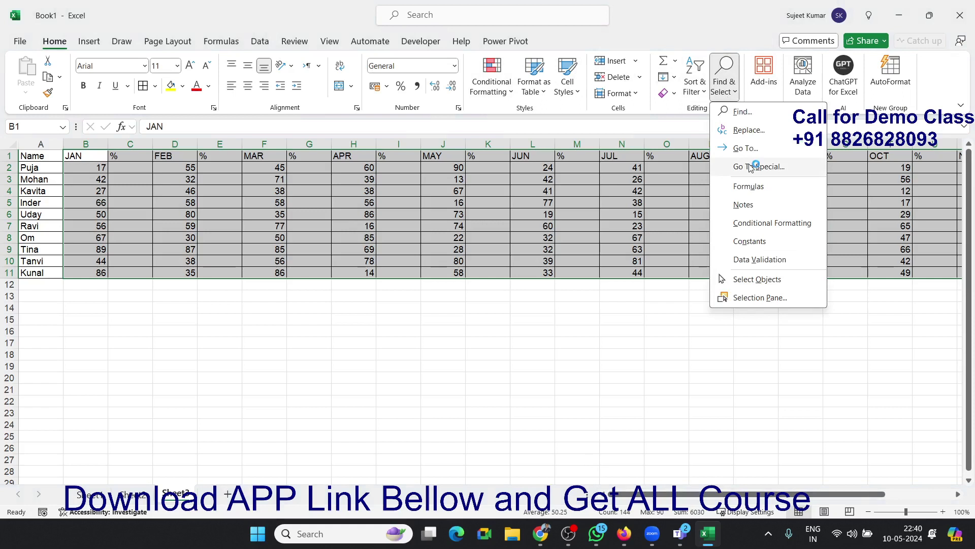
click(750, 168)
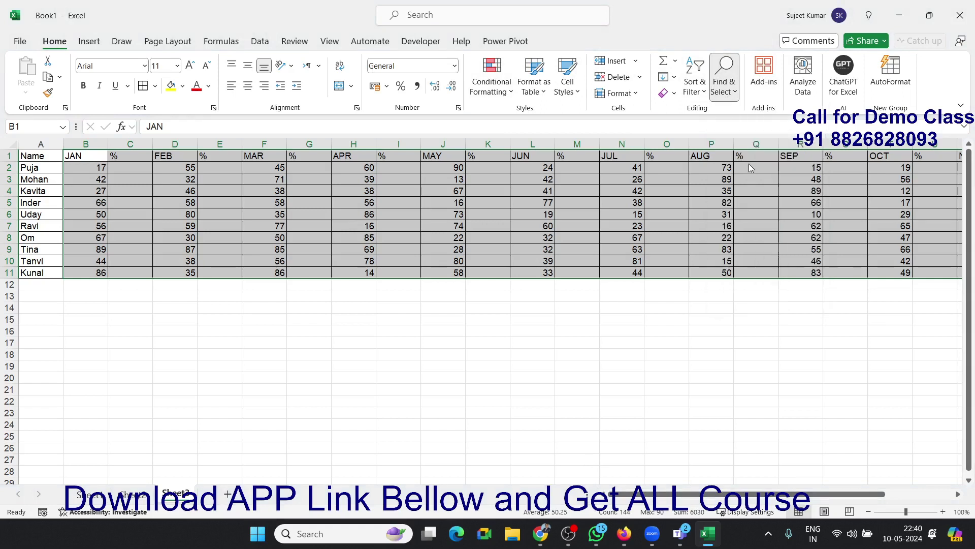
click(362, 395)
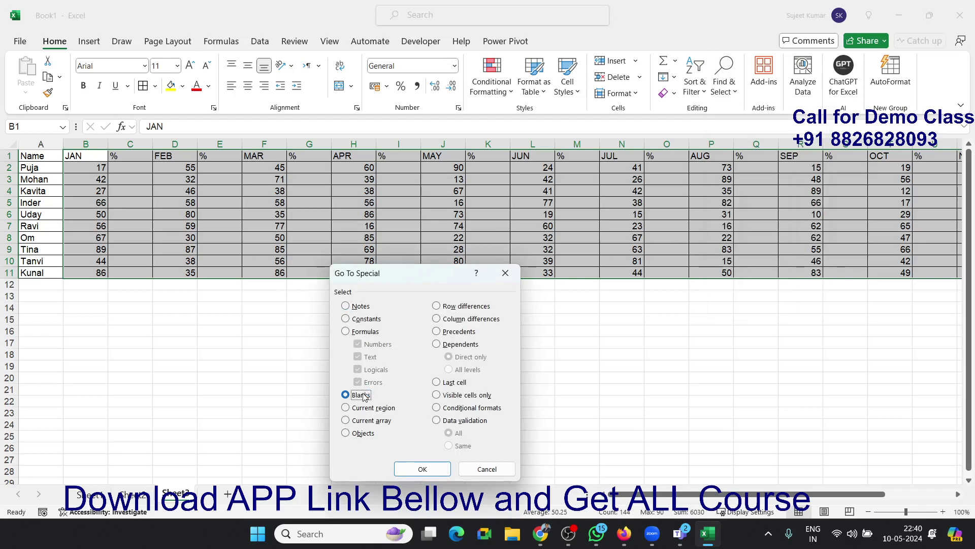
click(413, 464)
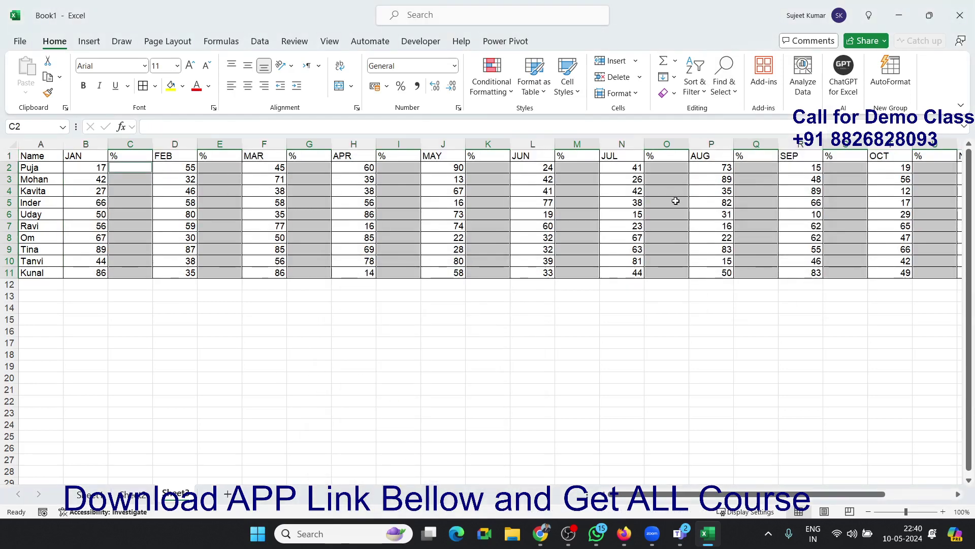
Select the empty range C27:H36 on Sheet2 and enter 858 and 652 in its first two cells
click(145, 496)
scroll(194, 429, down, 8)
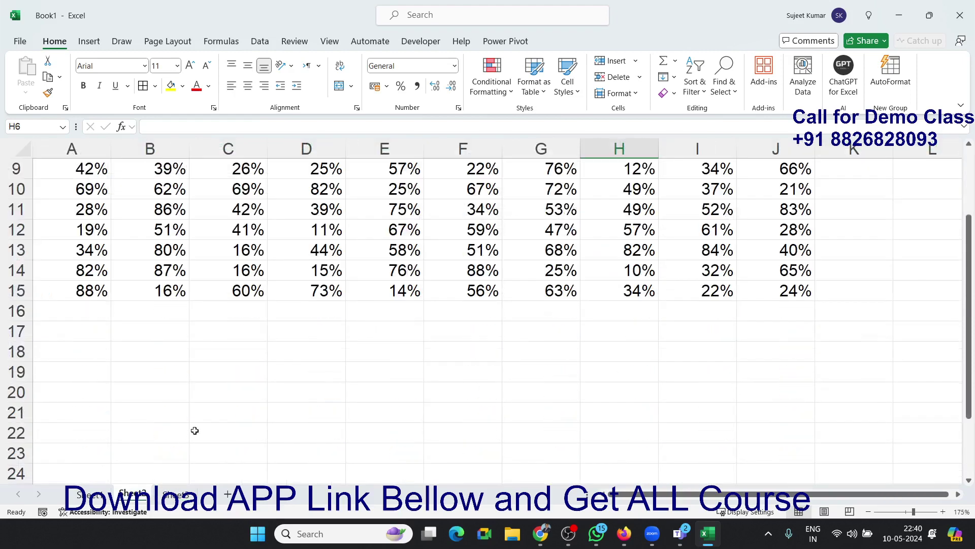
drag(232, 216, 616, 396)
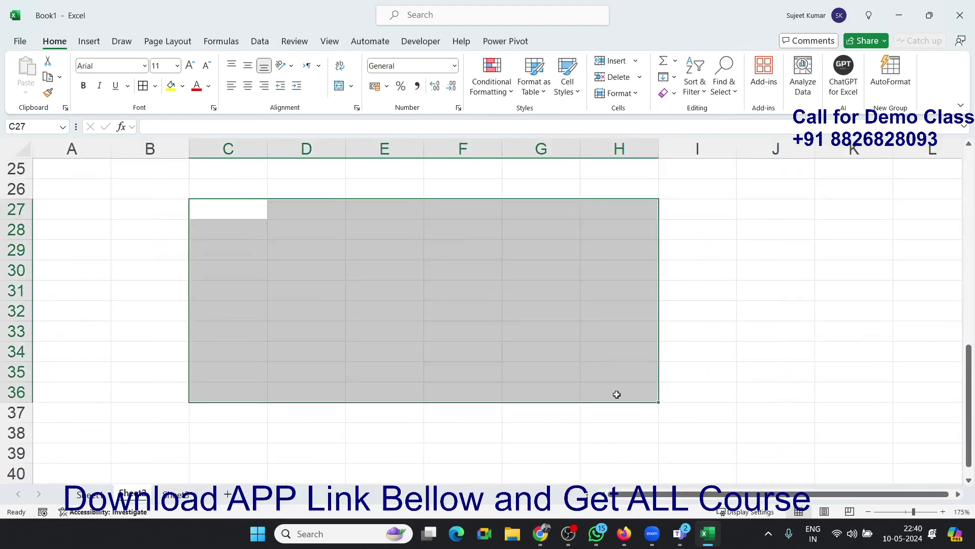
text(858)
key(Return)
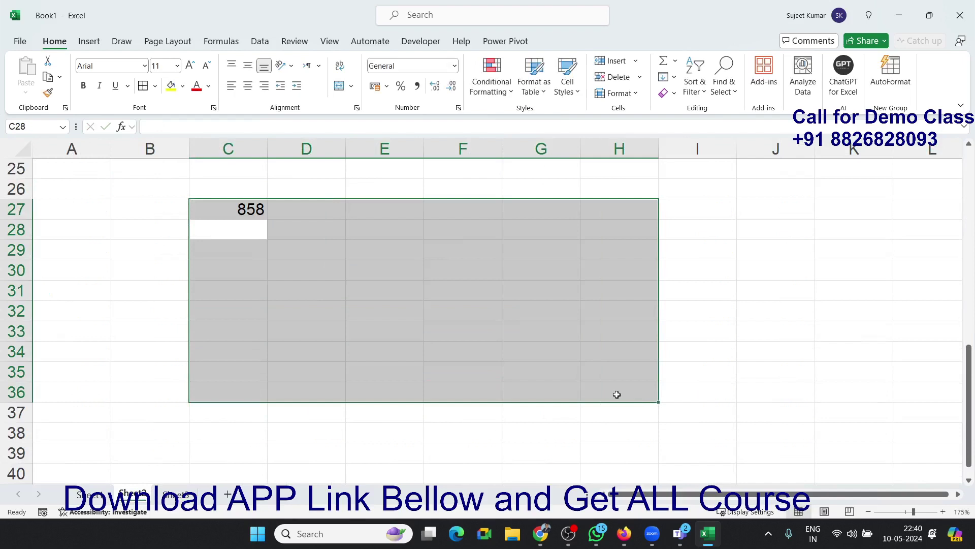
text(652)
key(Return)
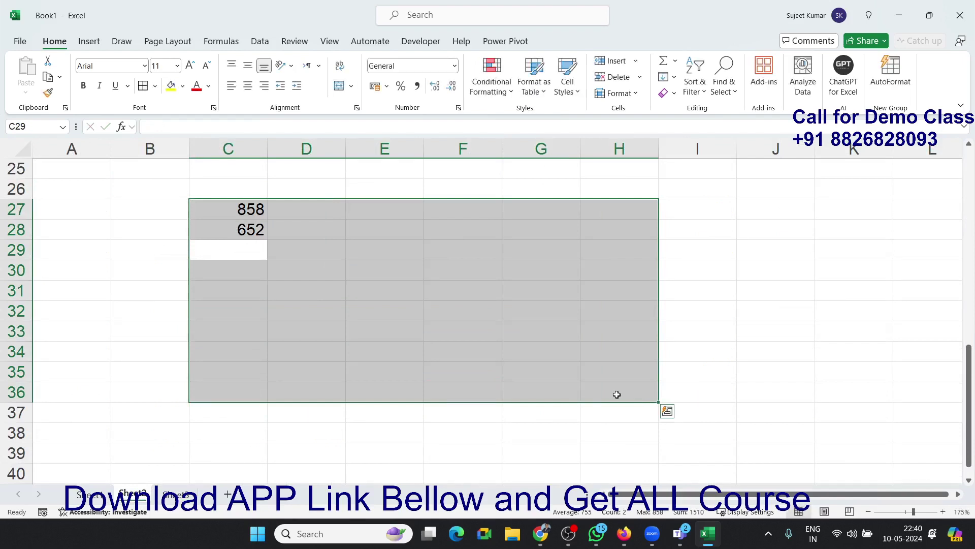
text(=)
key(Up)
text(+2)
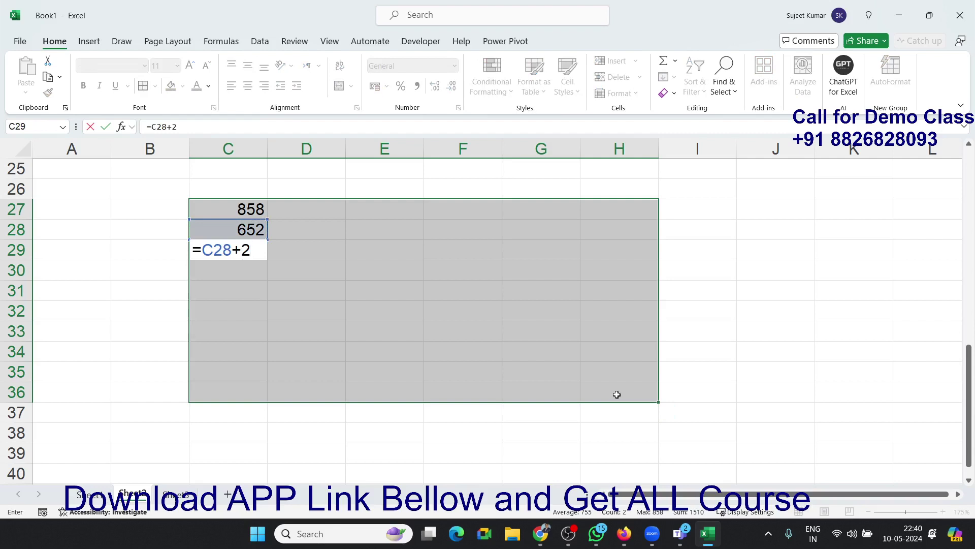
key(BackSpace)
key(BackSpace)
key(BackSpace)
key(BackSpace)
key(BackSpace)
key(BackSpace)
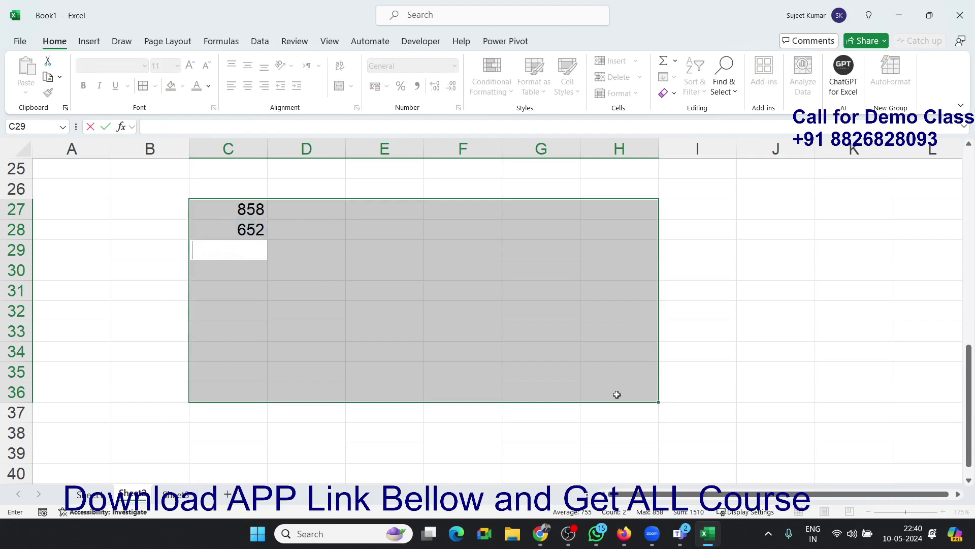
key(Escape)
Fill every cell of the selected range C27:H36 with 985 in a single entry
text(985)
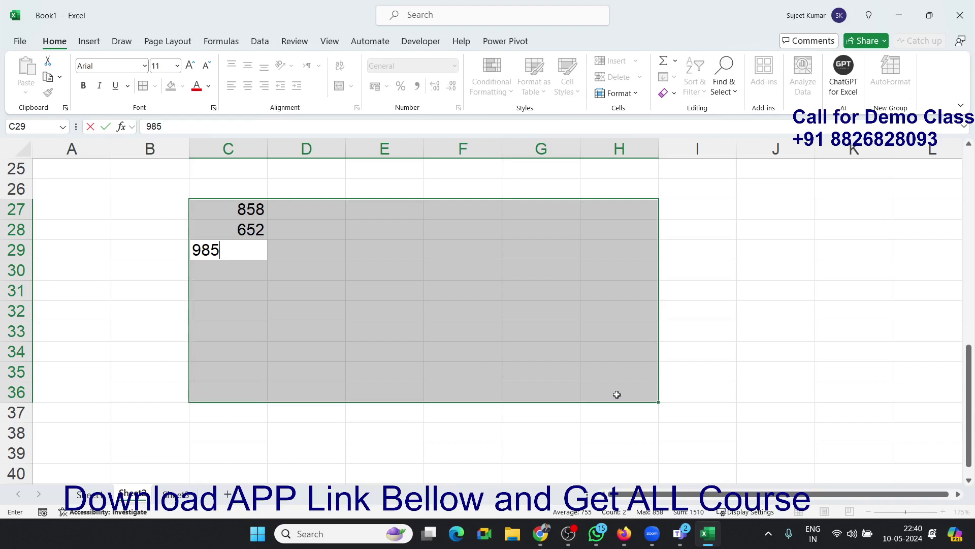
key(ctrl+Return)
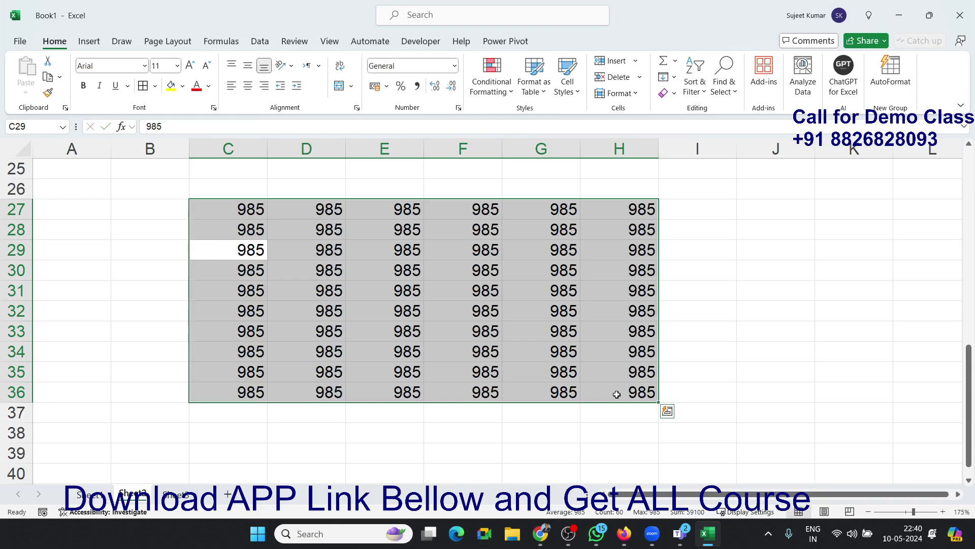
Fill all selected blank % cells on Sheet3 with the formula =B2/70 at once and format them as percentages
click(181, 491)
text(=)
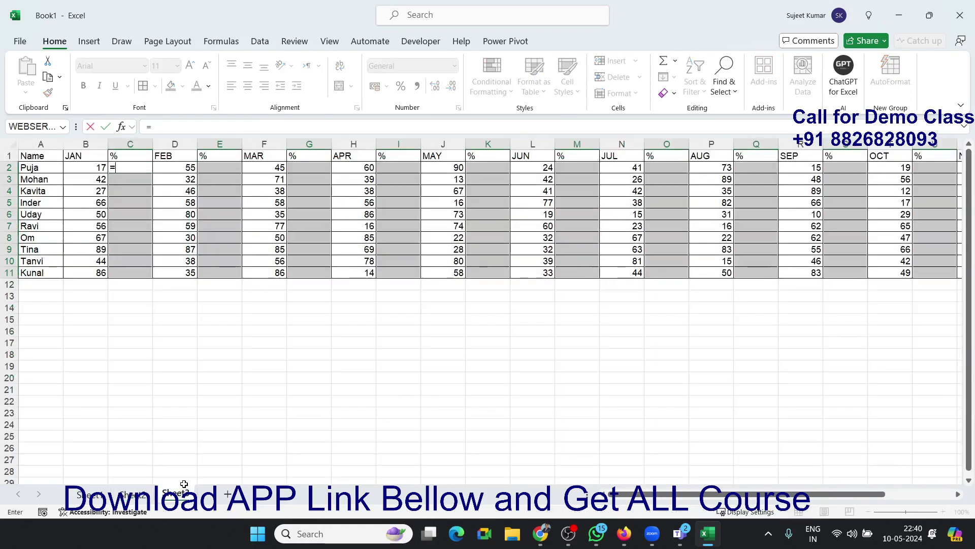
text(B2/70)
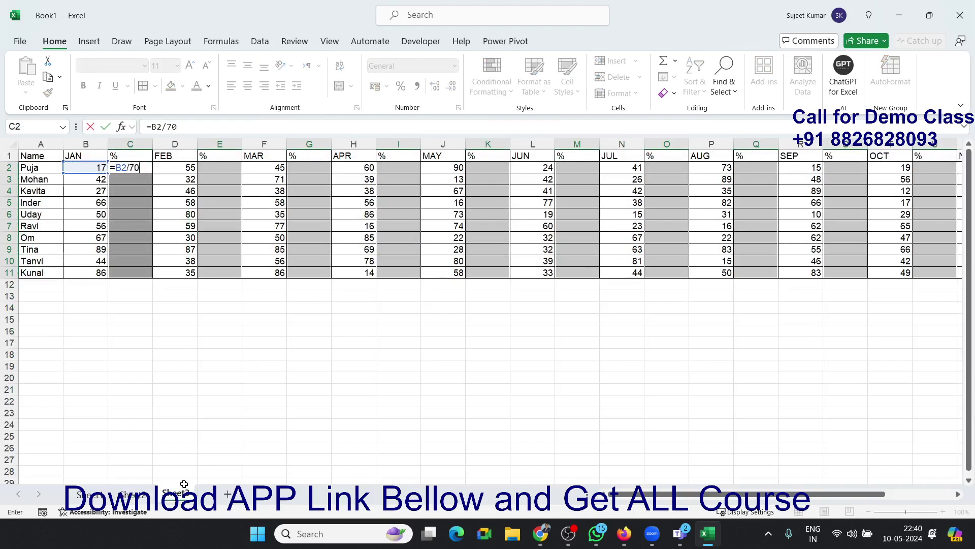
key(ctrl+Return)
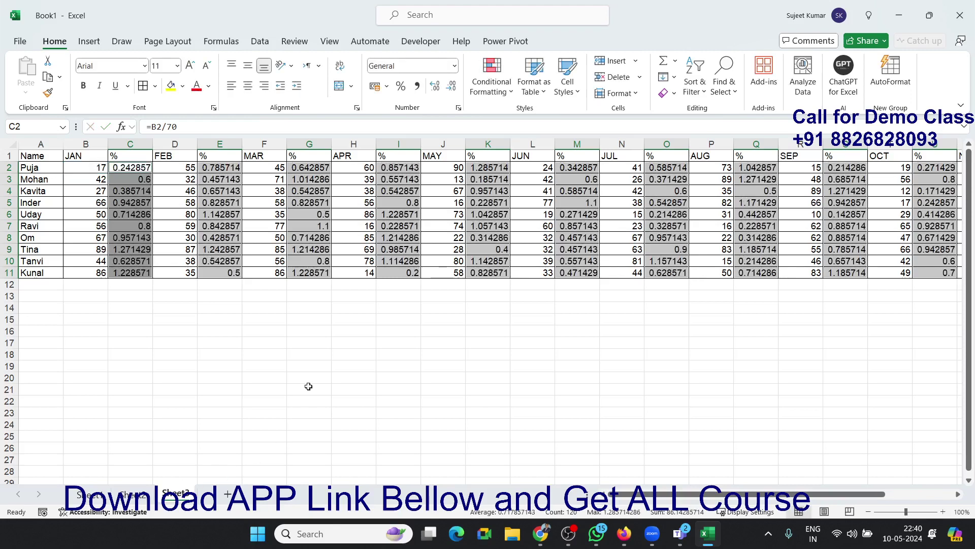
click(400, 87)
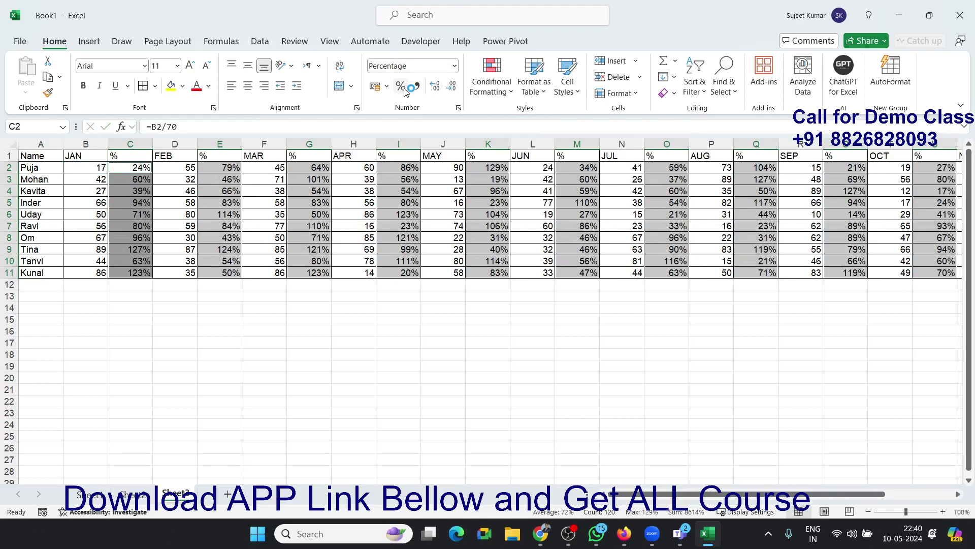
click(345, 204)
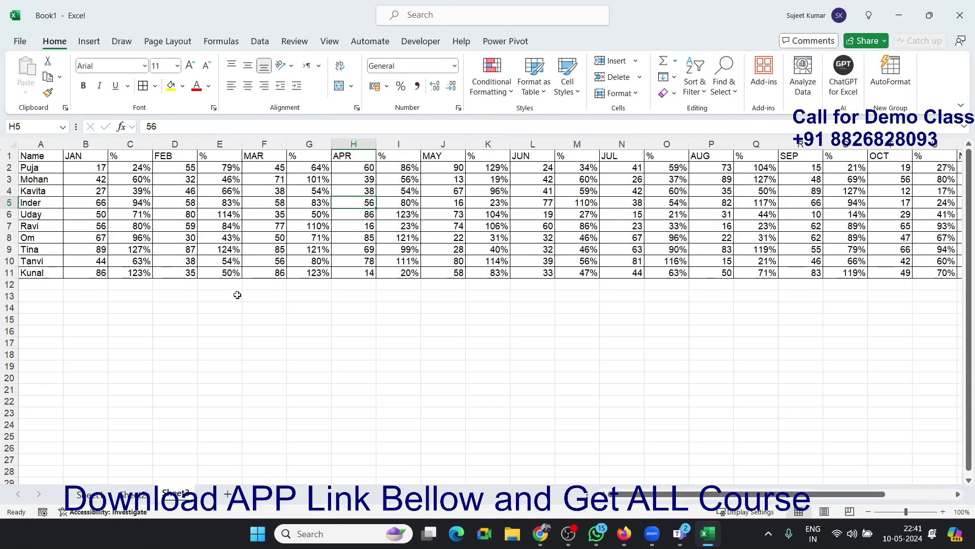
Review the examples on Sheet1 and Sheet2 and the completed month and % table on Sheet3
click(97, 495)
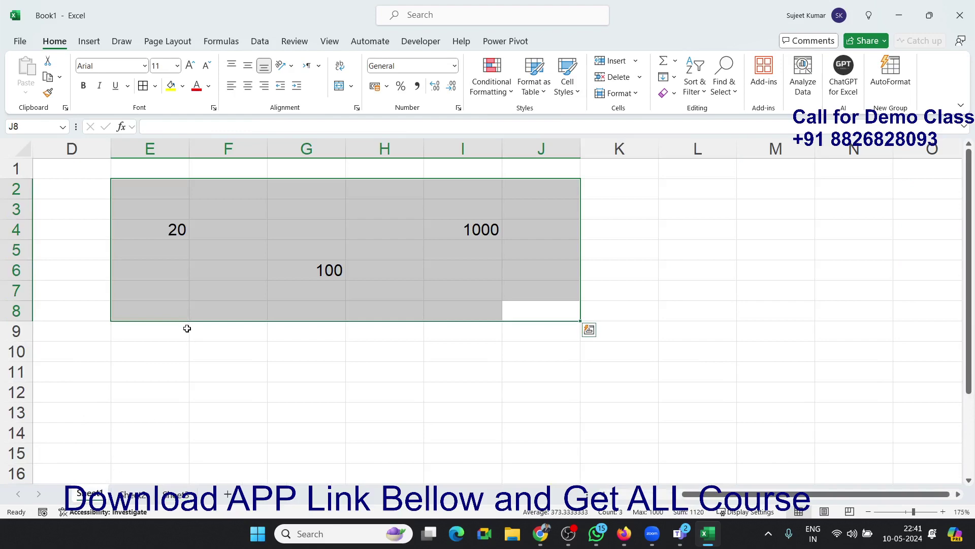
click(148, 500)
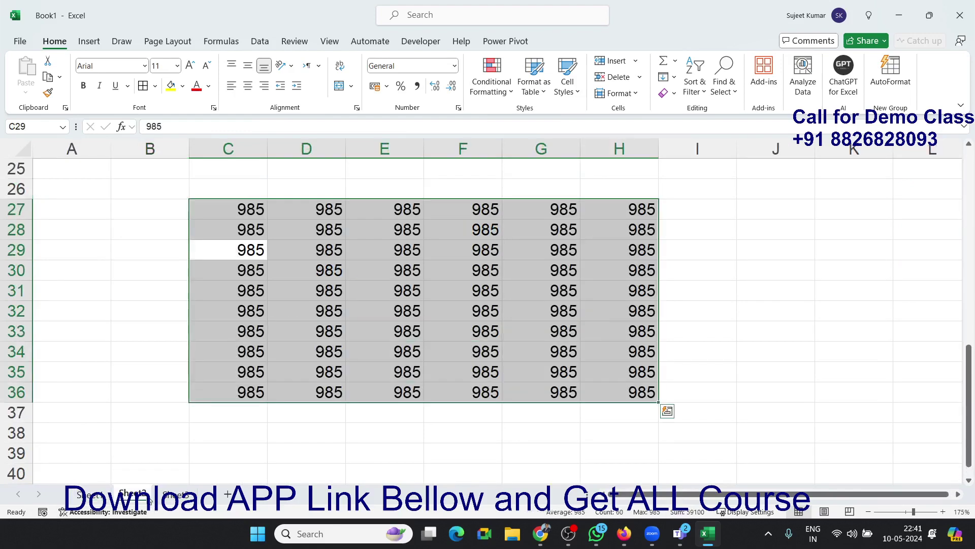
scroll(151, 406, up, 8)
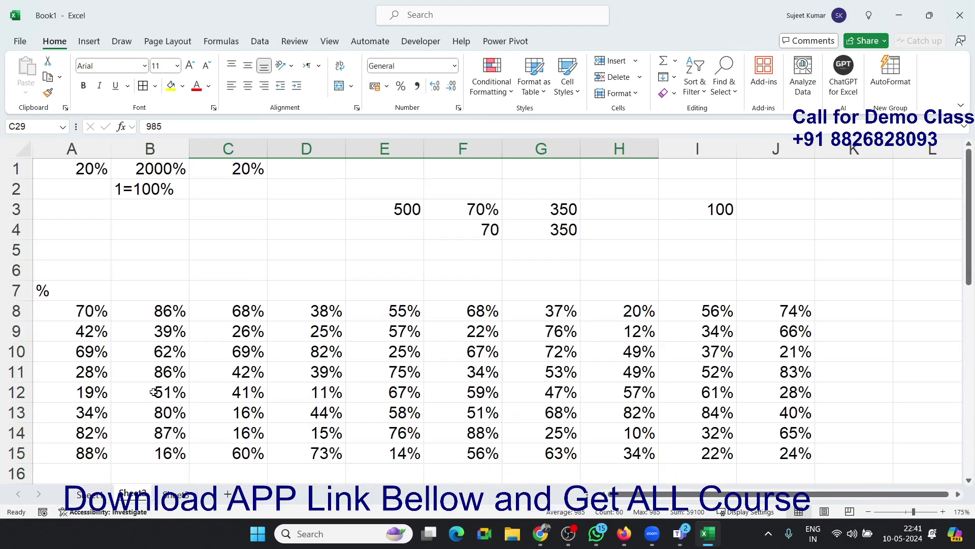
drag(788, 454, 98, 161)
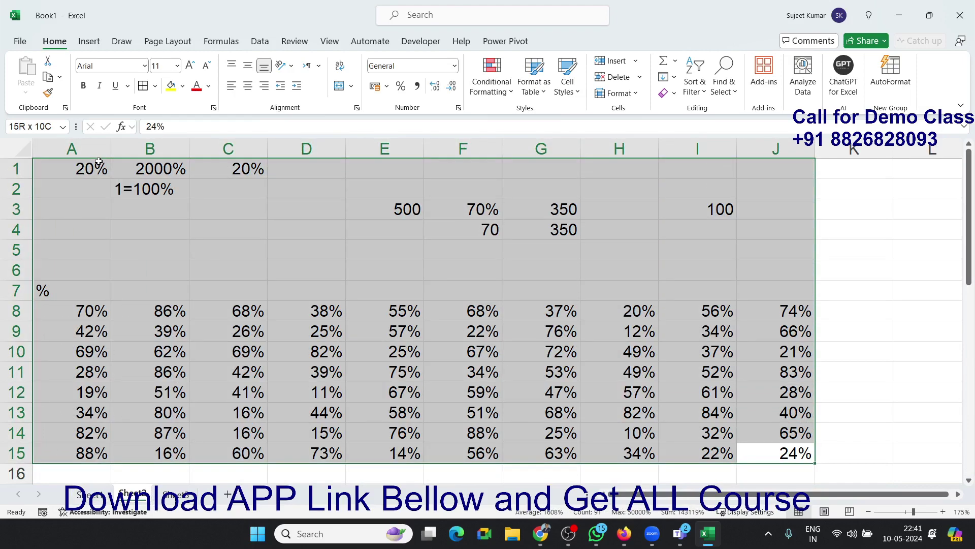
click(168, 494)
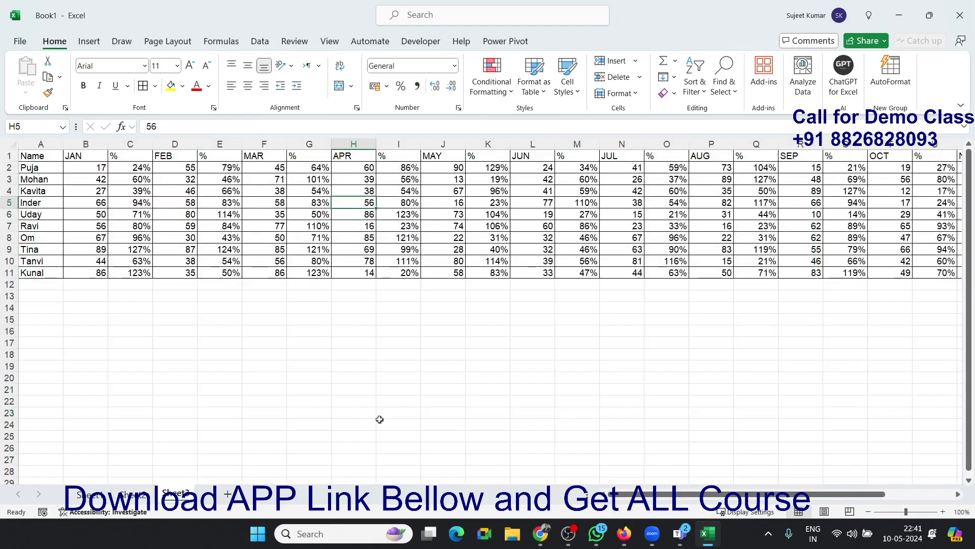
click(491, 331)
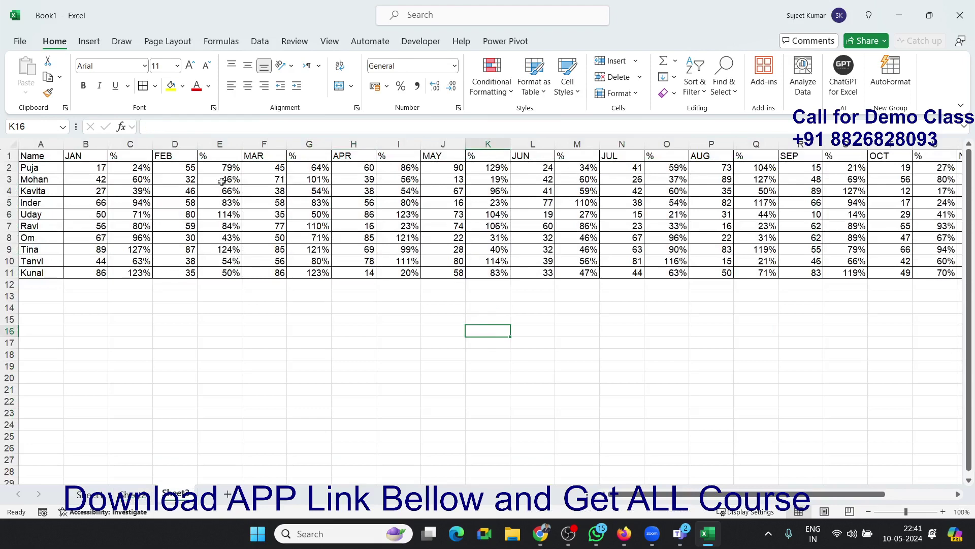
drag(221, 181, 749, 260)
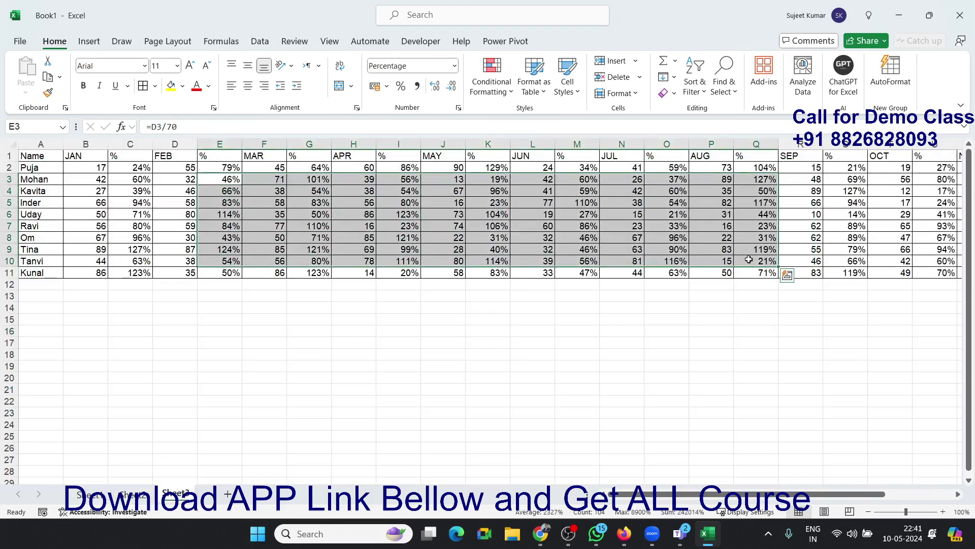